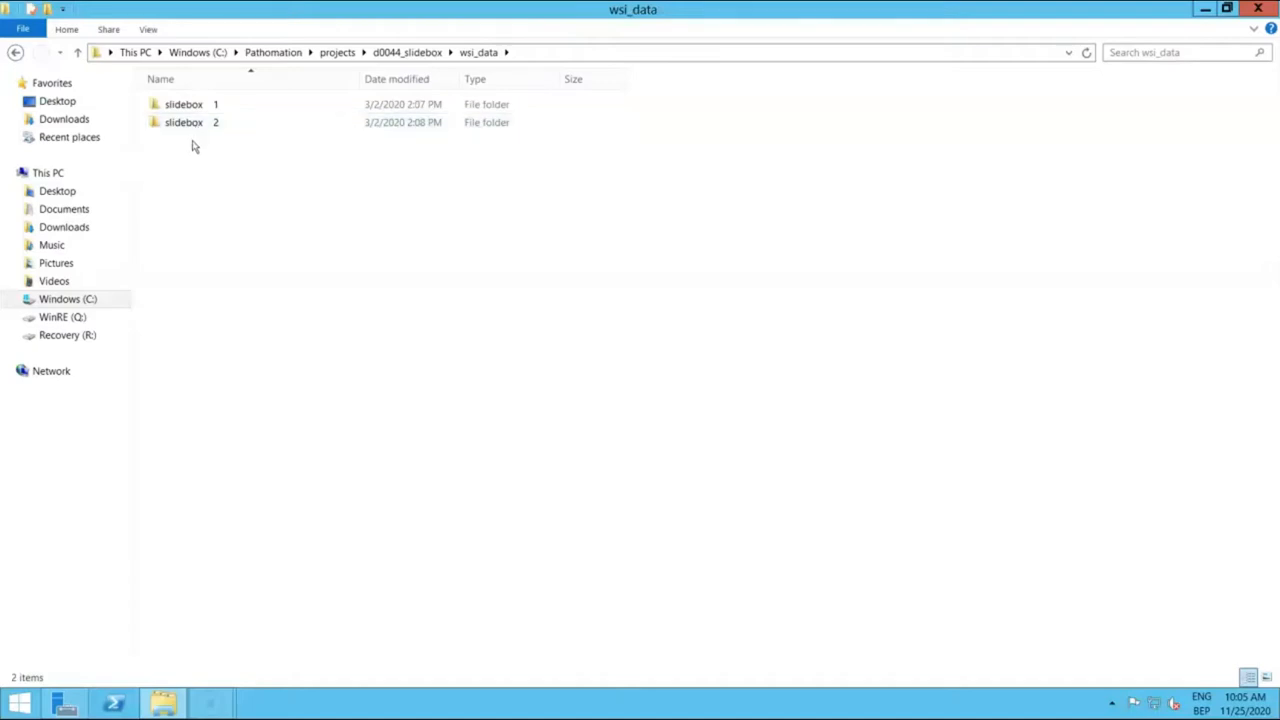
Step: Create a new folder named 'New slidebox' inside wsi_data
{"action": "right_click", "coordinate": [193, 150]}
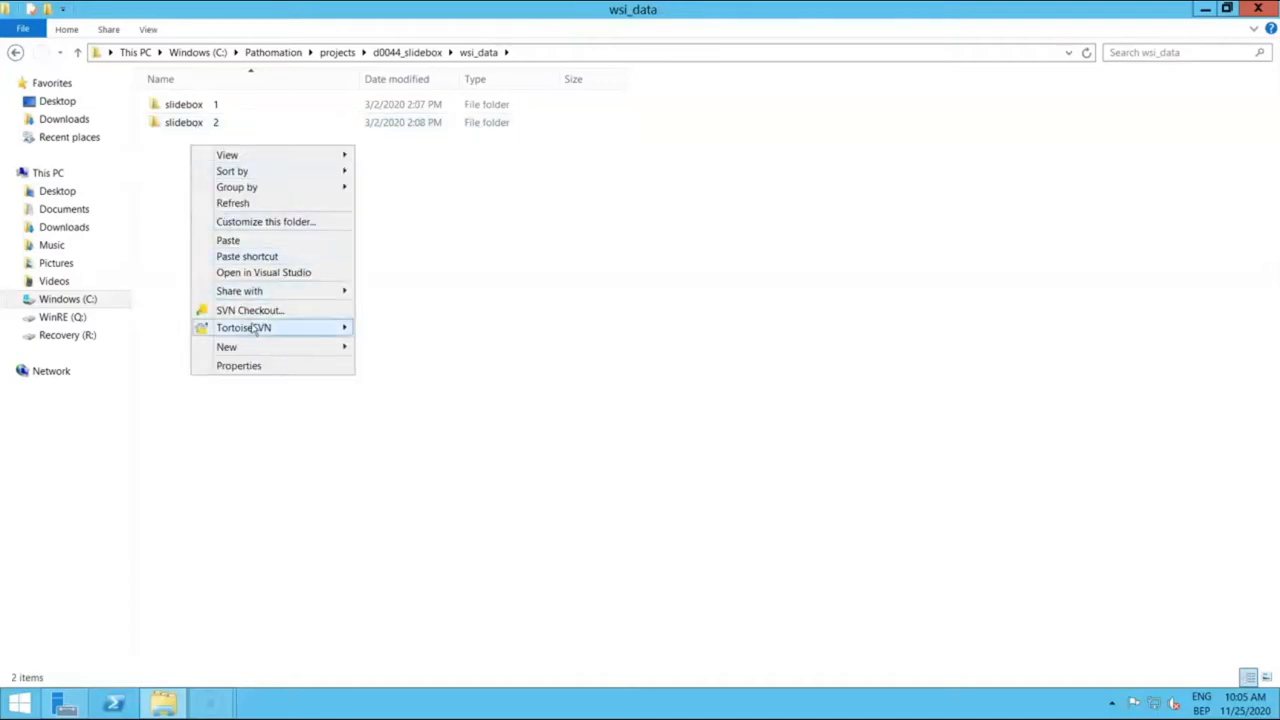
{"action": "mouse_move", "coordinate": [340, 350]}
{"action": "left_click", "coordinate": [390, 348]}
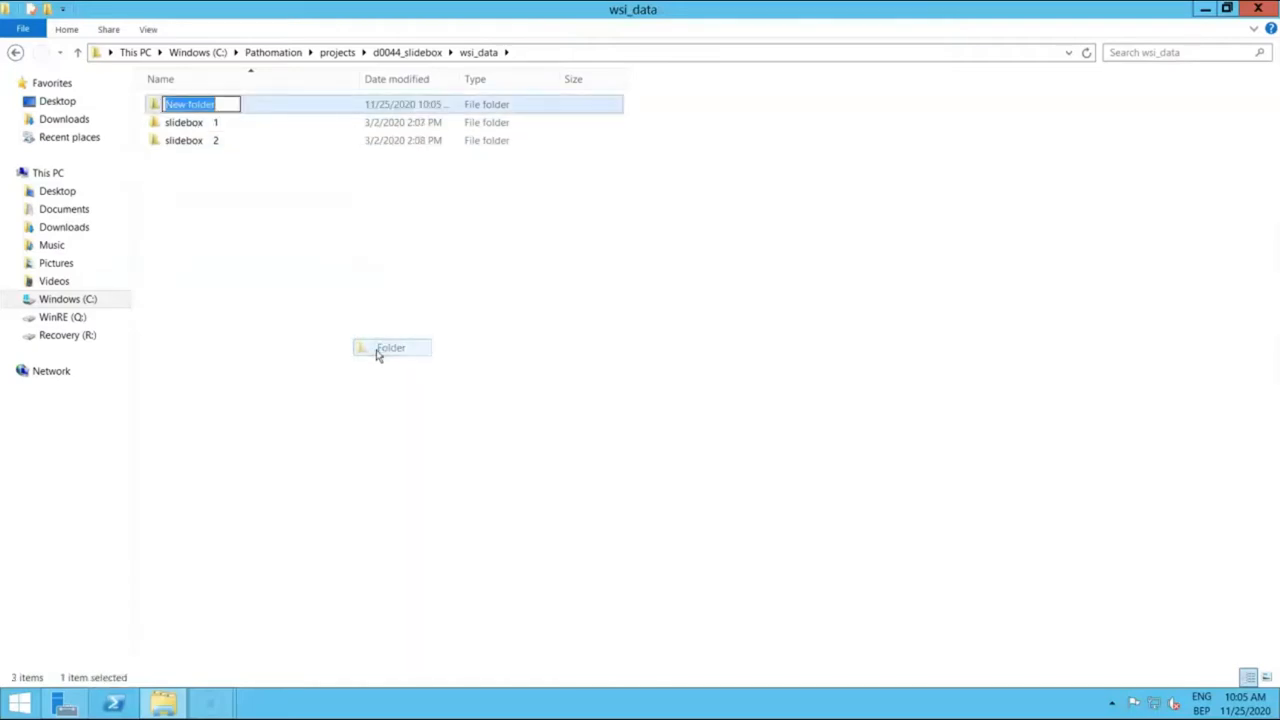
{"action": "type", "text": "New "}
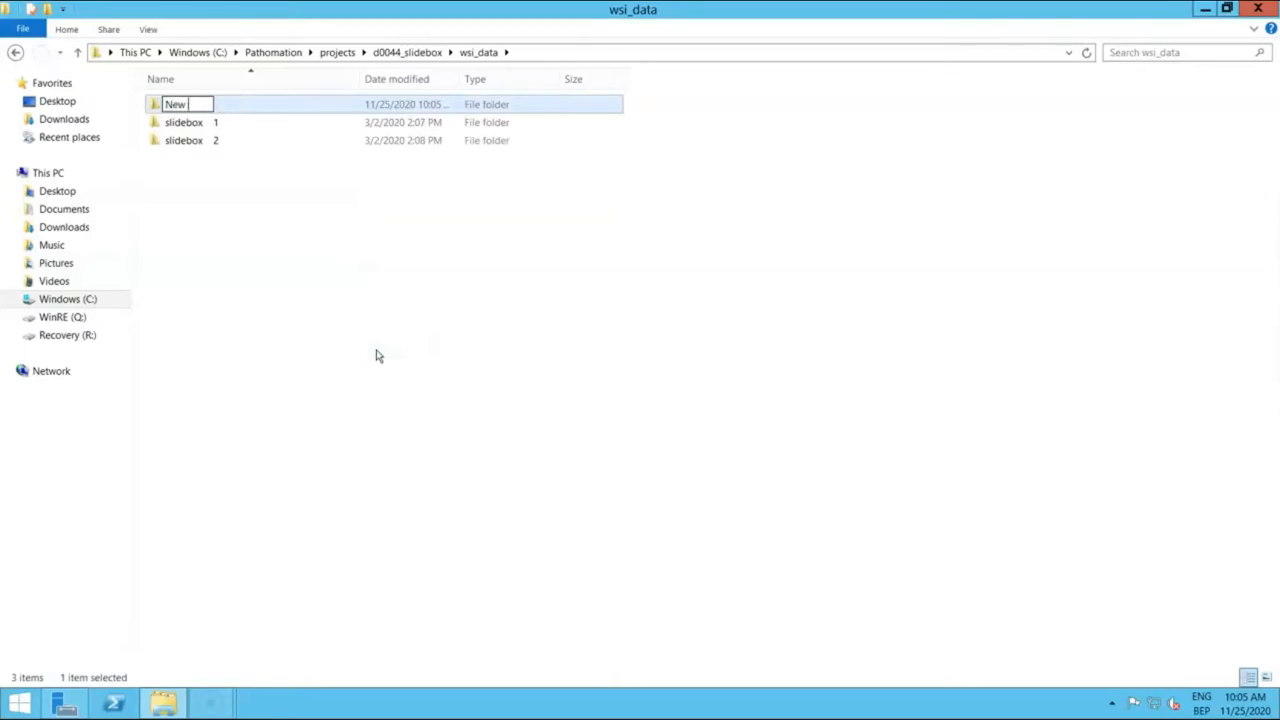
{"action": "type", "text": "slidebox"}
{"action": "key", "text": "Return"}
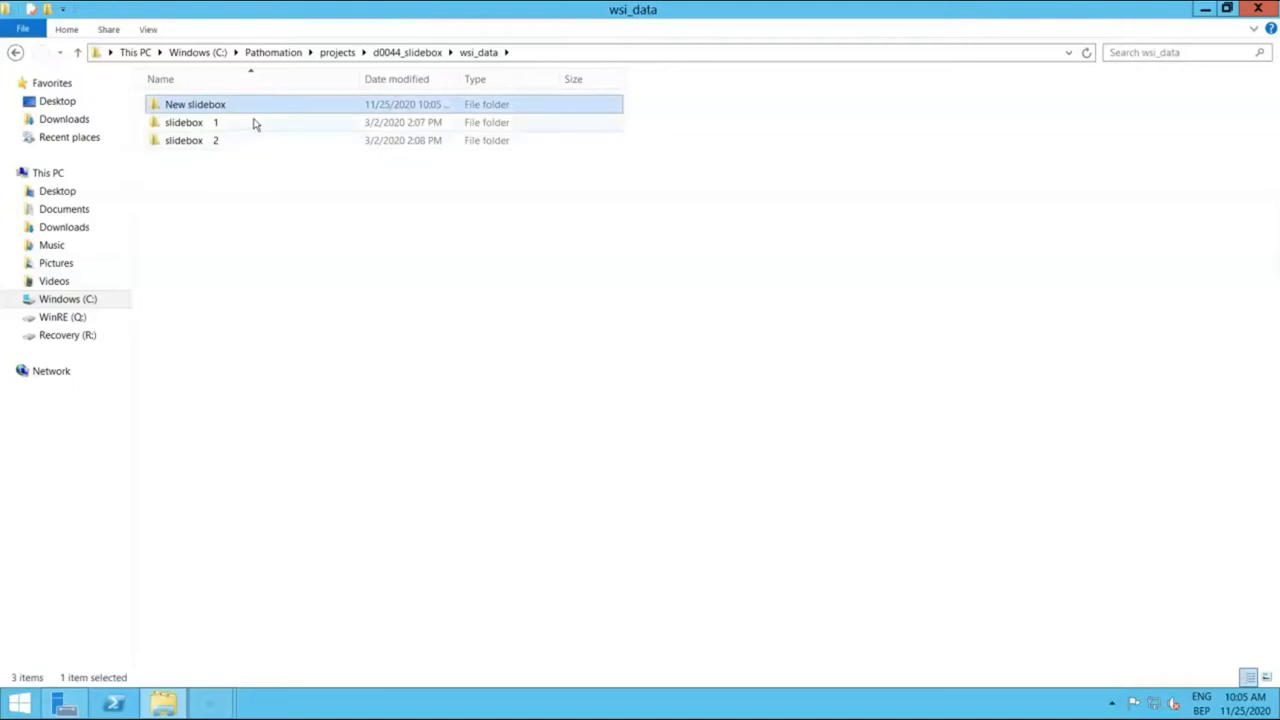
Step: Paste the copied bladder, breast and lung folders into New slidebox
{"action": "double_click", "coordinate": [260, 108]}
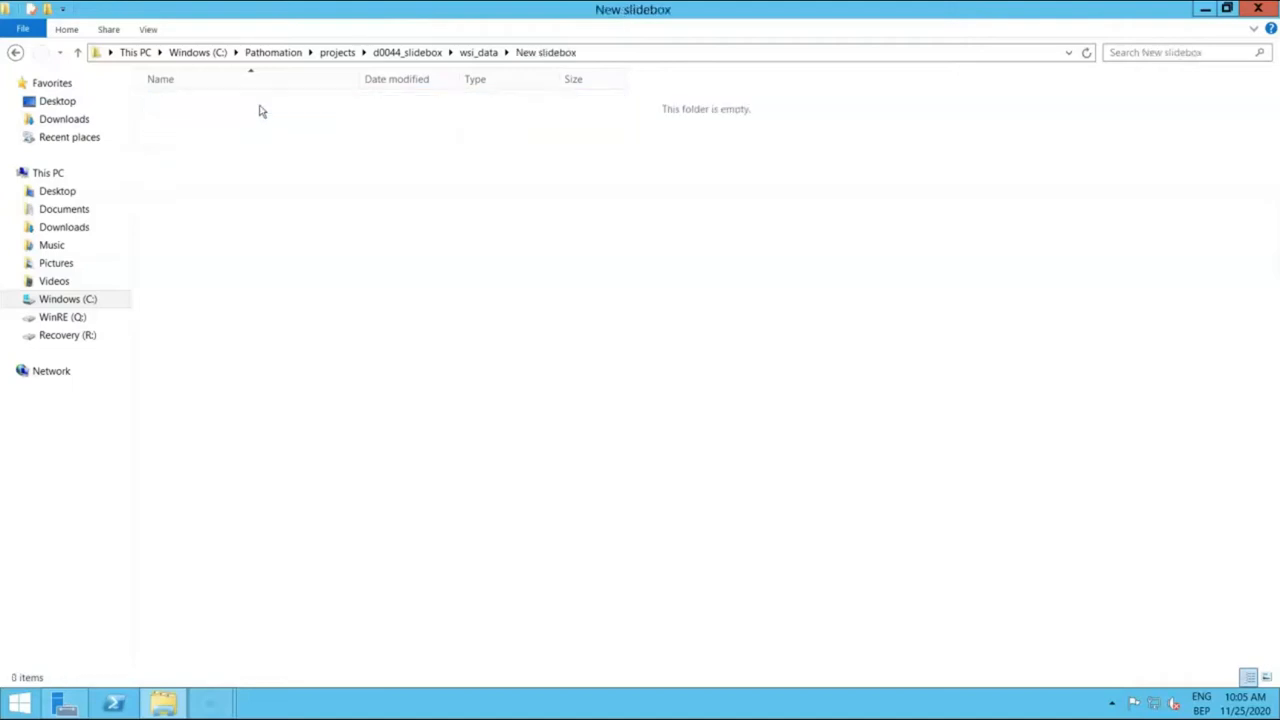
{"action": "right_click", "coordinate": [317, 258]}
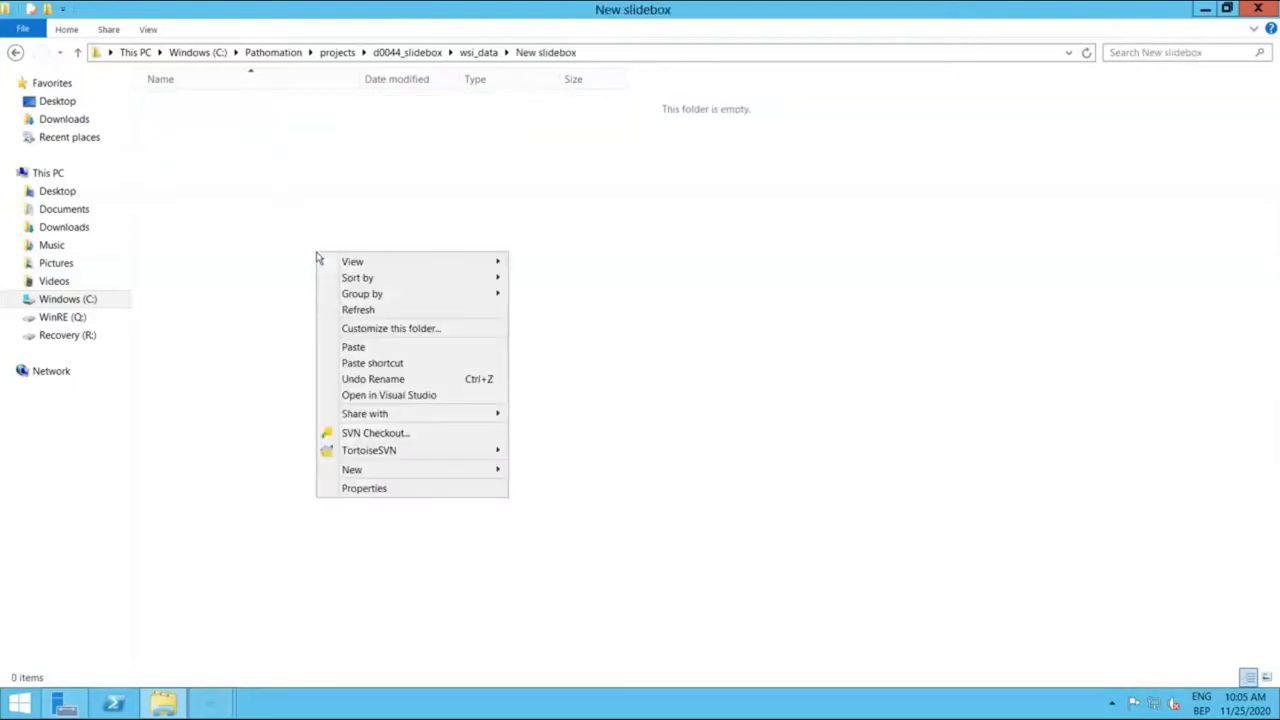
{"action": "left_click", "coordinate": [369, 348]}
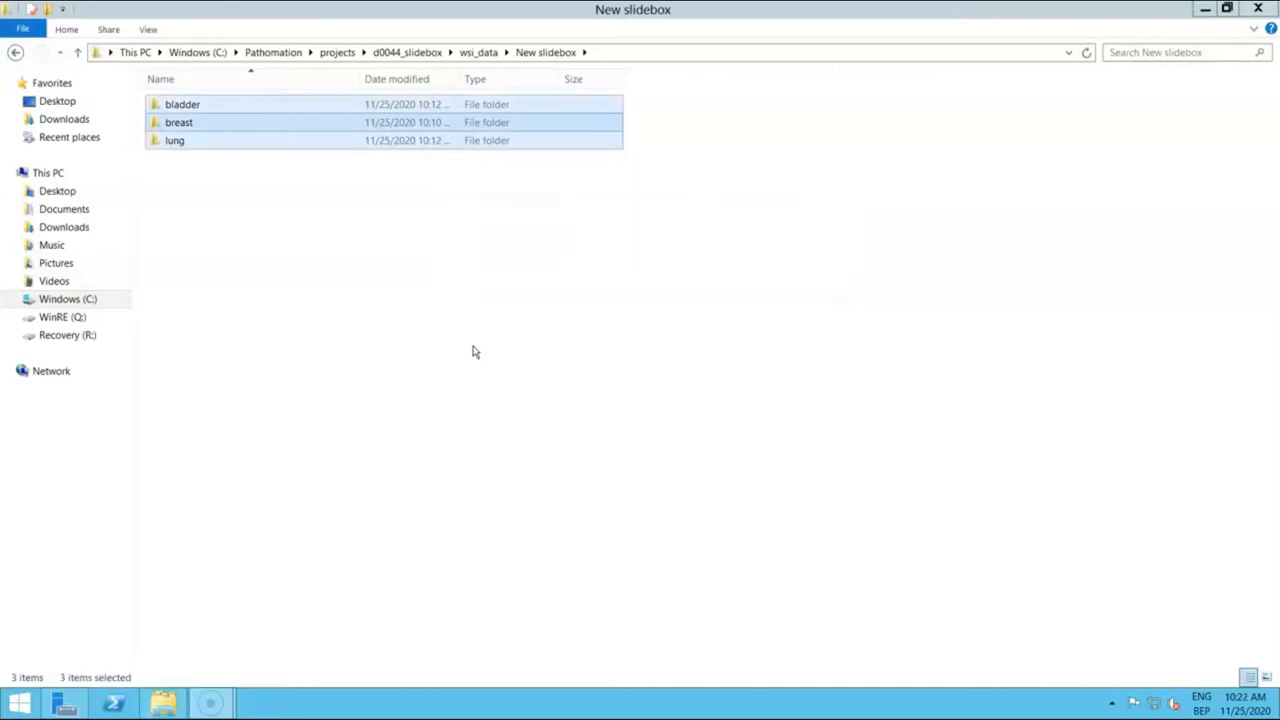
{"action": "left_click", "coordinate": [475, 352]}
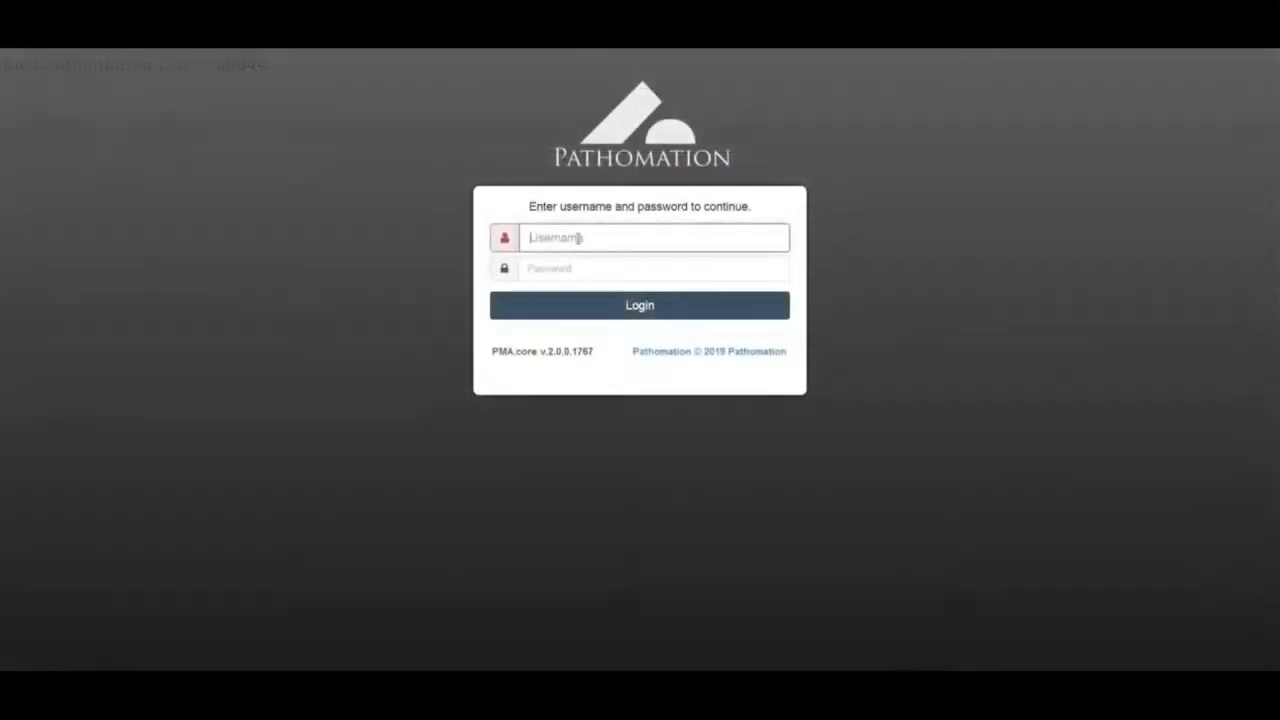
Step: Log in to PMA.core with the administrator username and password
{"action": "type", "text": "charlotte"}
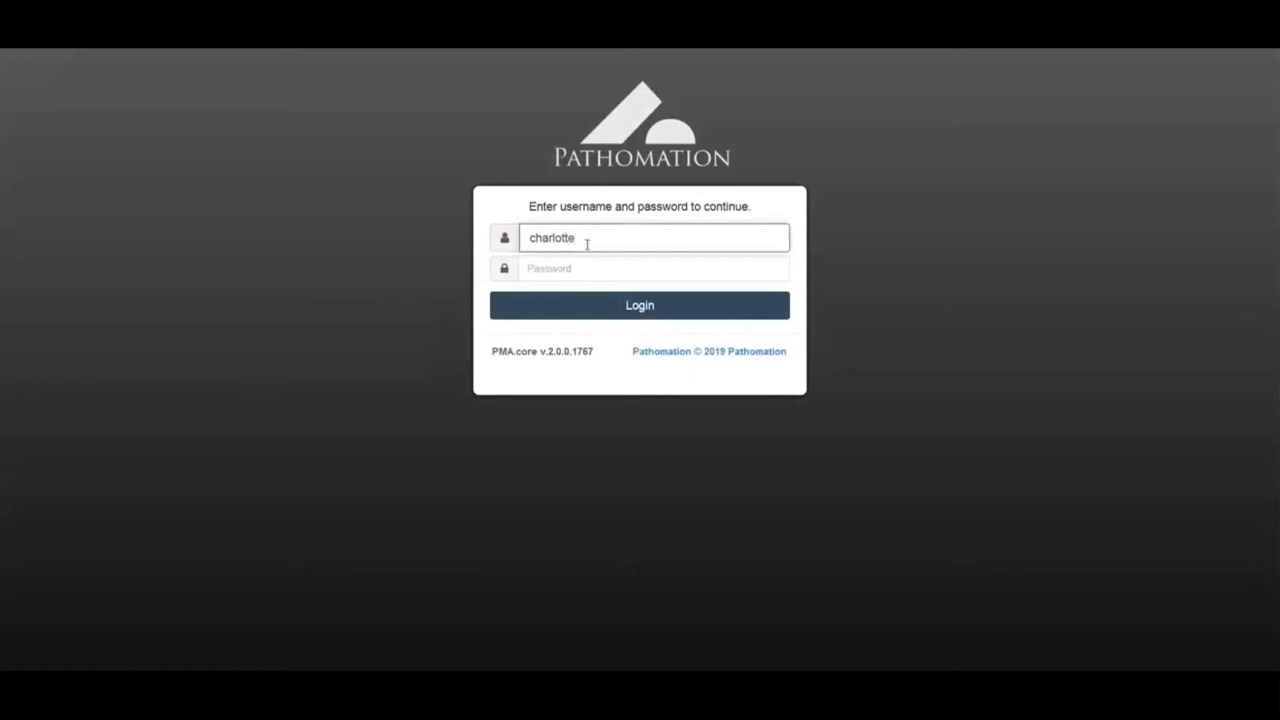
{"action": "left_click", "coordinate": [591, 271]}
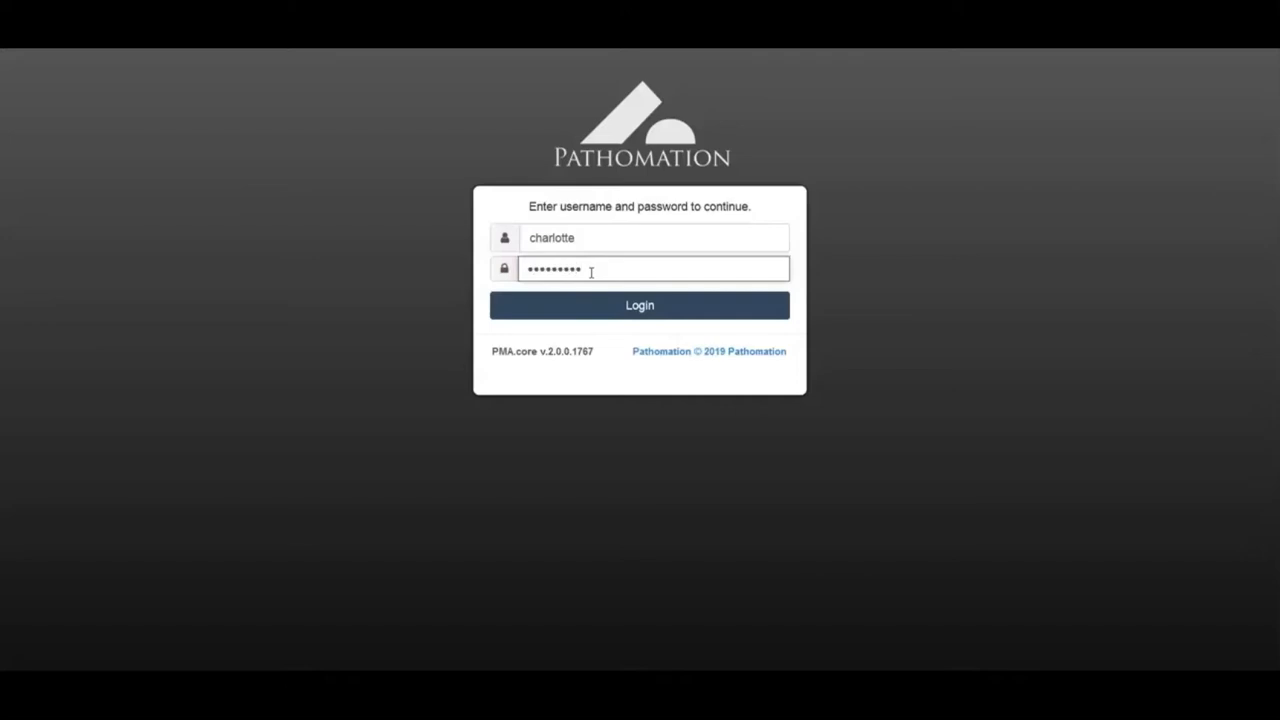
{"action": "left_click", "coordinate": [591, 305]}
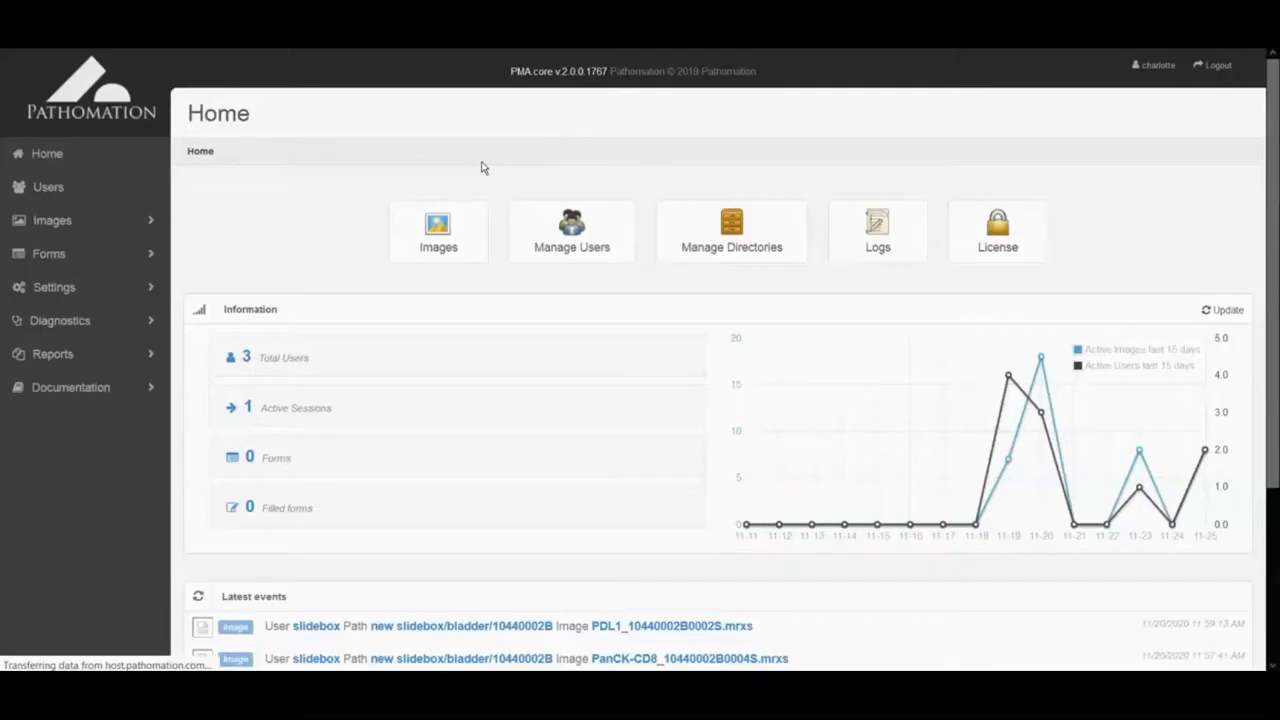
Step: Under Settings > Root directories, add public root 'new slidebox' described 'This will be my first slidebox'
{"action": "left_click", "coordinate": [60, 289]}
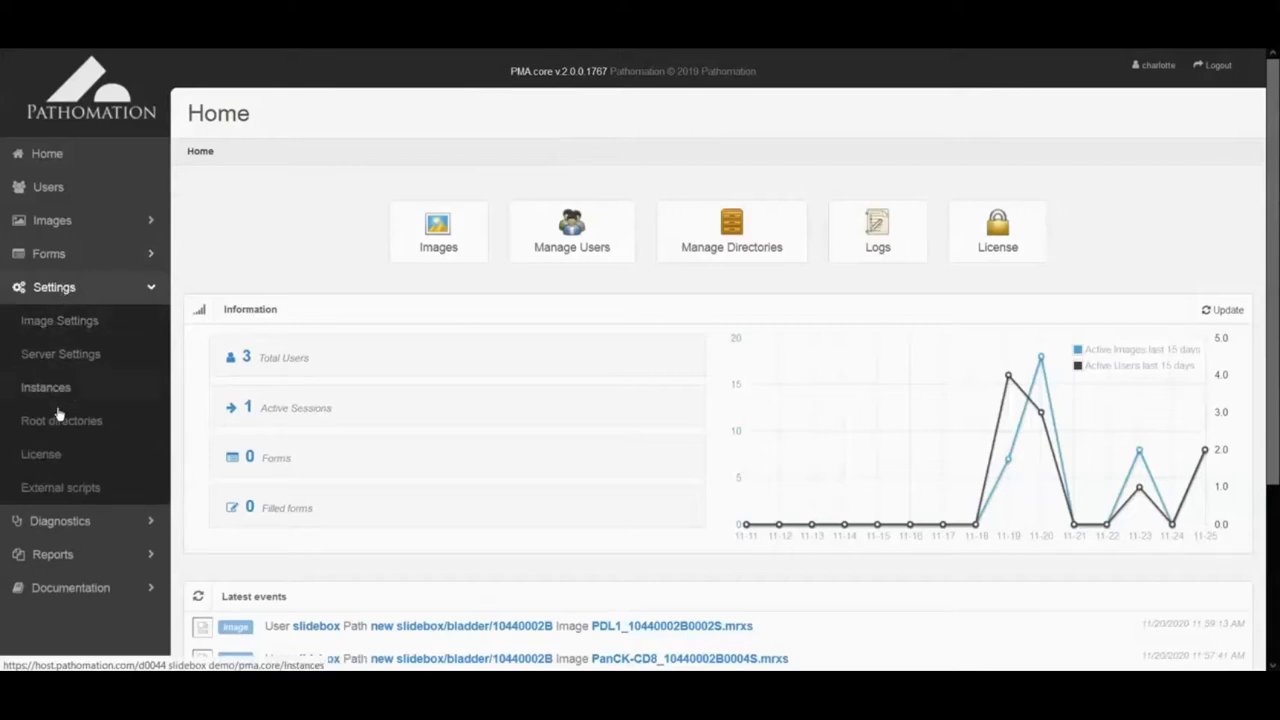
{"action": "left_click", "coordinate": [58, 419]}
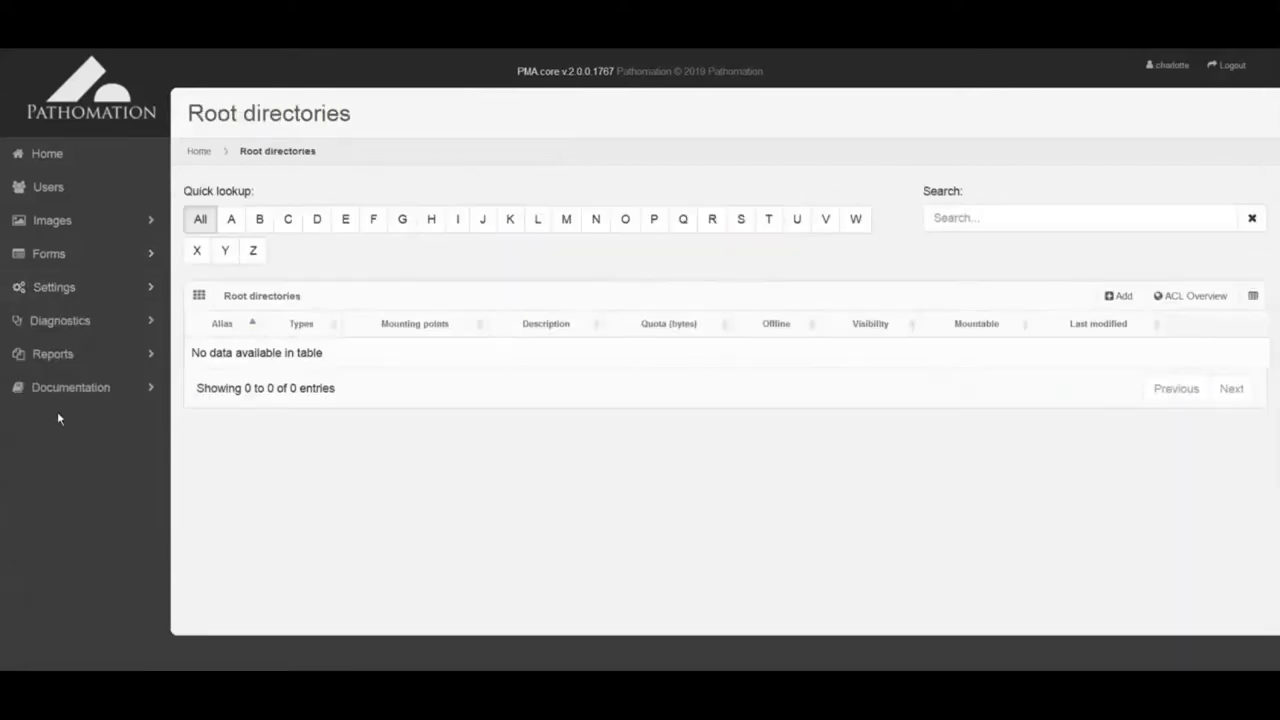
{"action": "left_click", "coordinate": [1122, 298]}
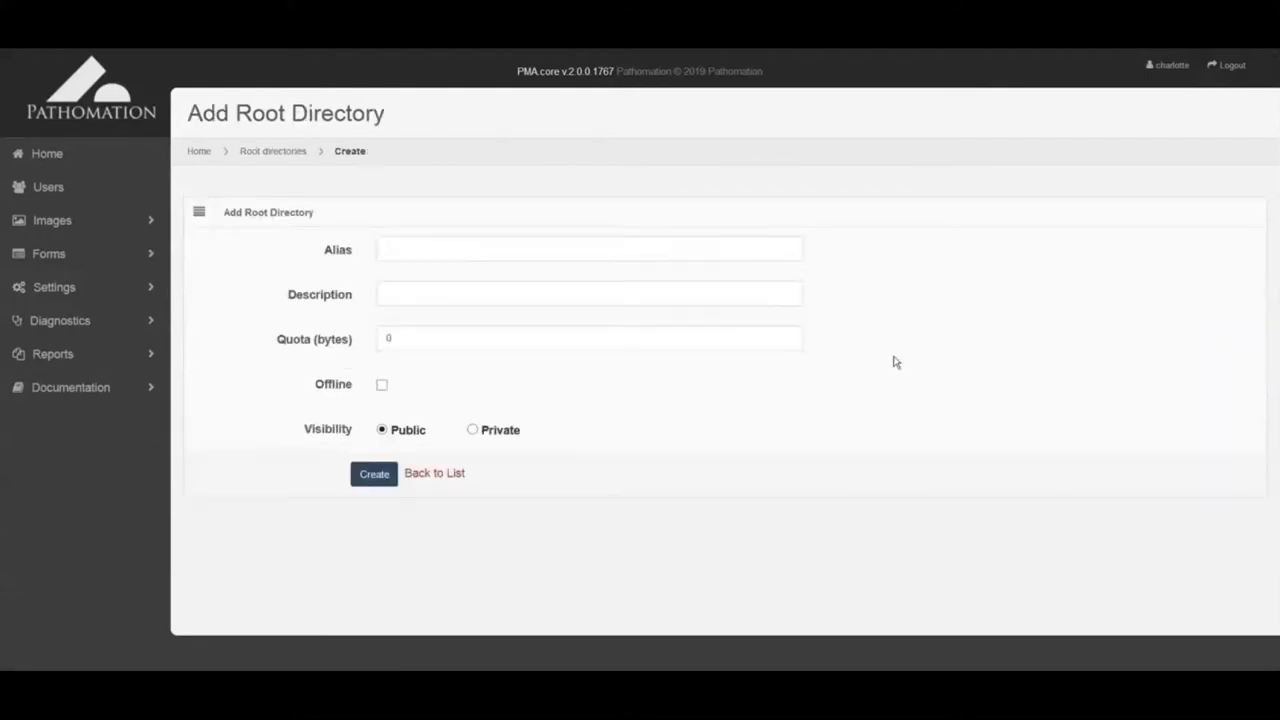
{"action": "left_click", "coordinate": [654, 252]}
{"action": "type", "text": "new slidebox"}
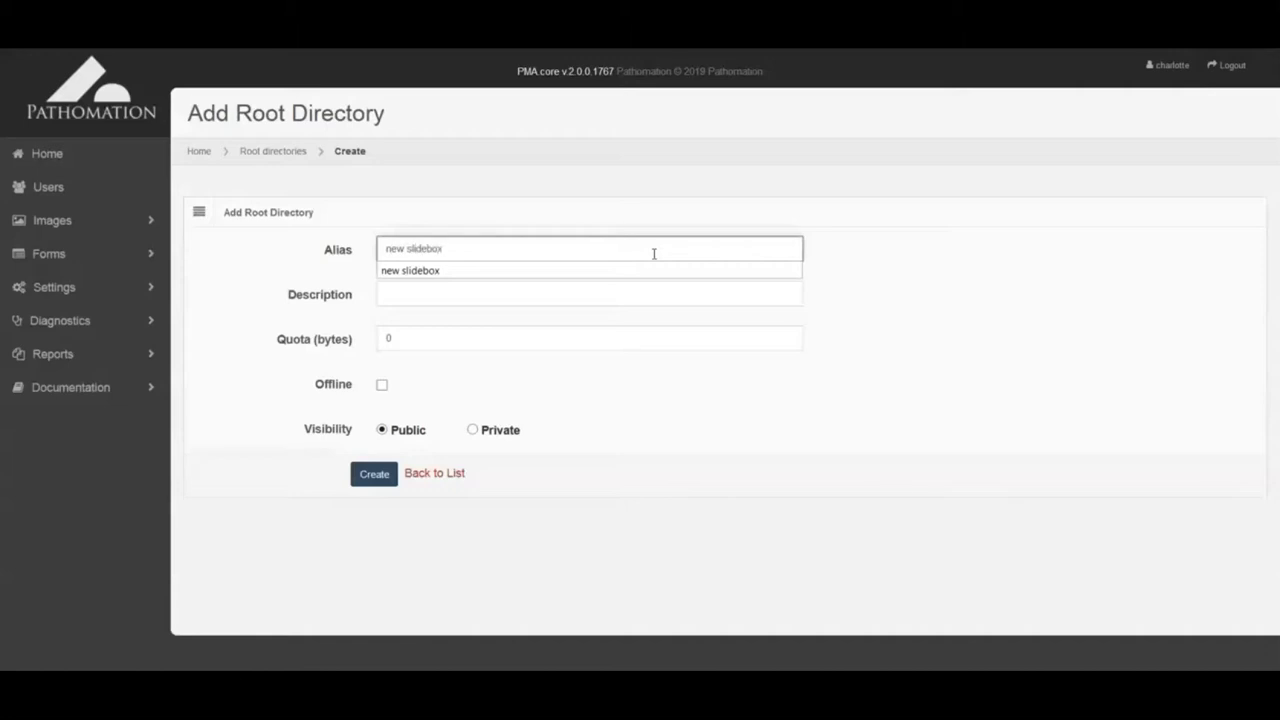
{"action": "left_click", "coordinate": [651, 271]}
{"action": "left_click", "coordinate": [640, 286]}
{"action": "type", "text": "This will be my"}
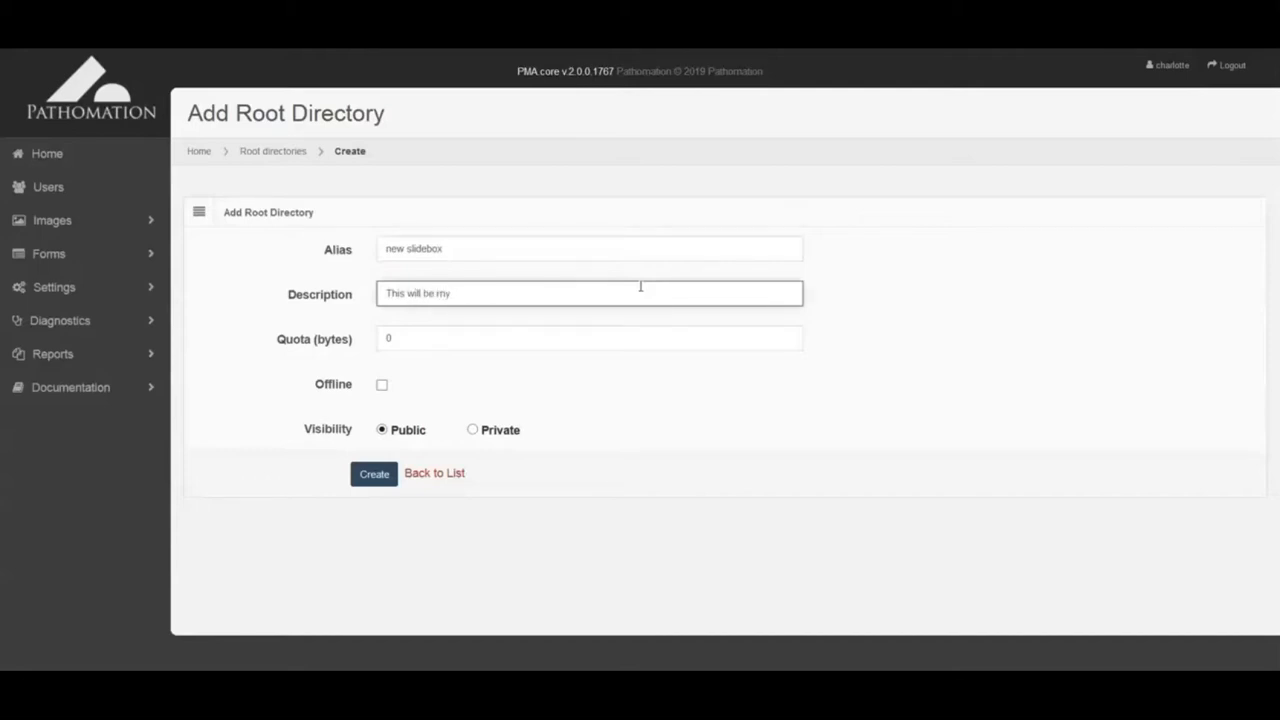
{"action": "type", "text": " first slidebox"}
{"action": "left_click", "coordinate": [386, 479]}
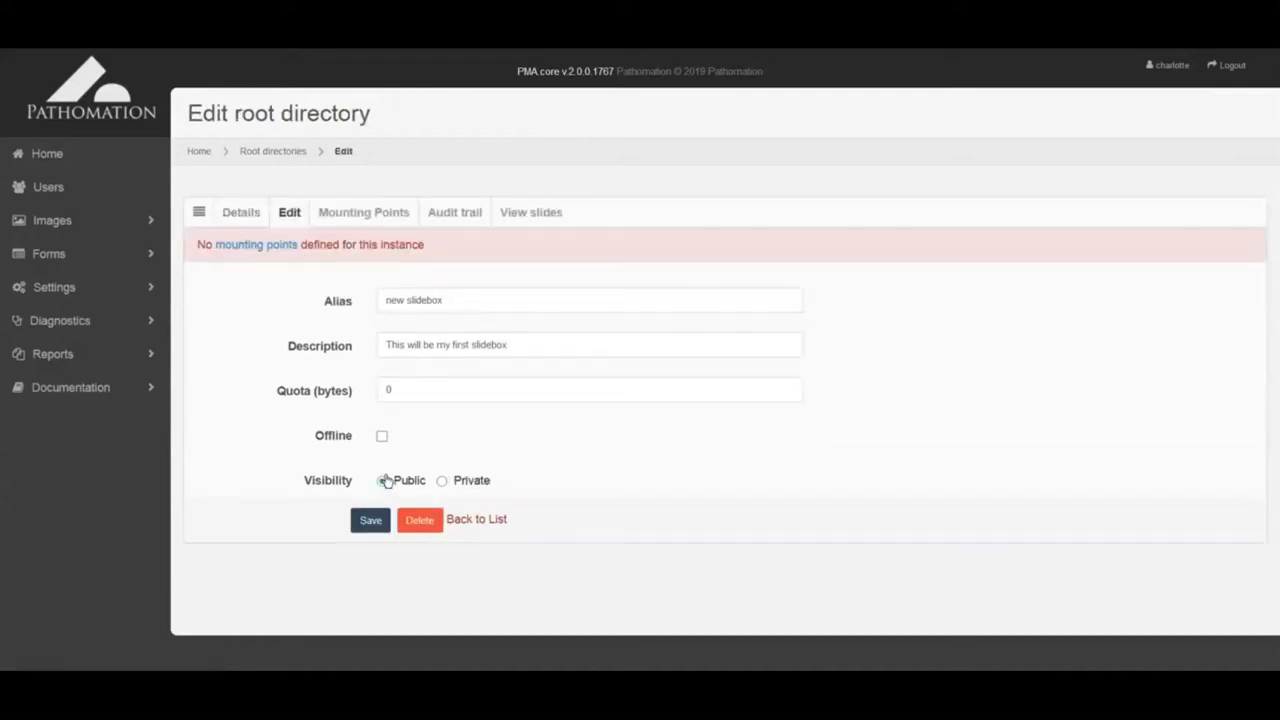
Step: Add a file-system mounting point with path C:\Pathomation\projects\d0044_slidebox\wsi_data\New slidebox
{"action": "left_click", "coordinate": [255, 246]}
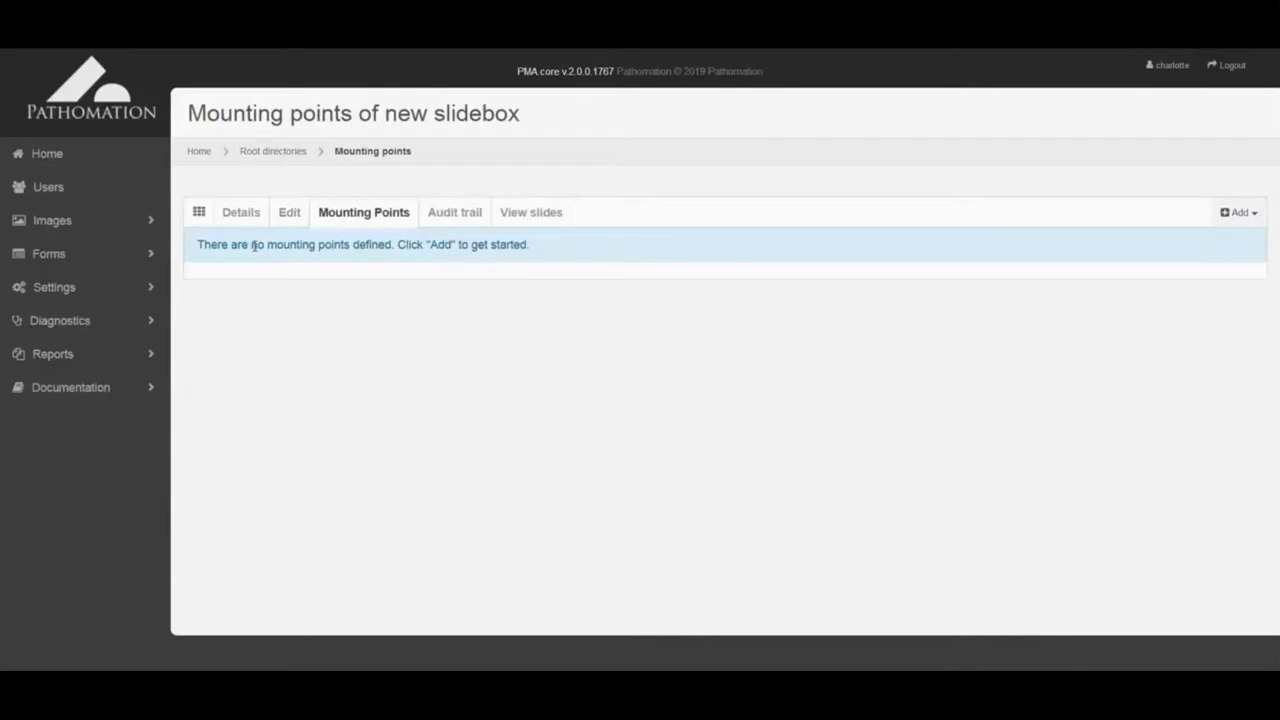
{"action": "left_click", "coordinate": [1227, 218]}
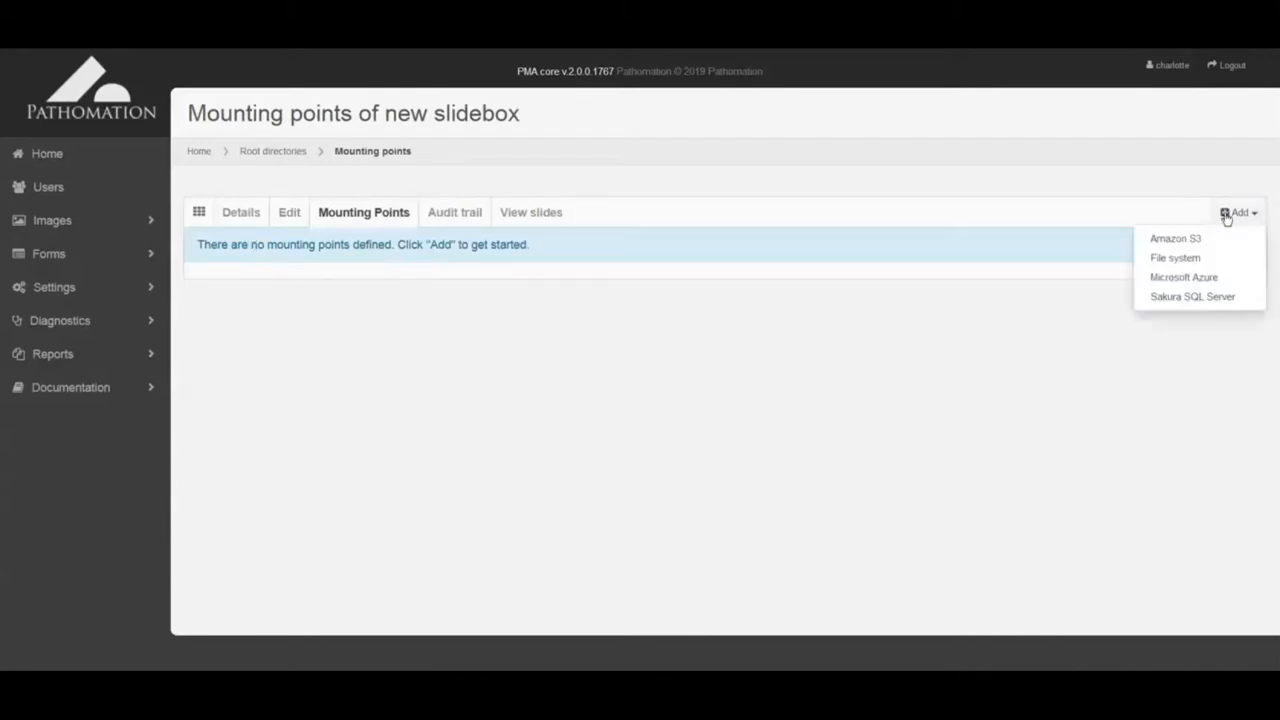
{"action": "left_click", "coordinate": [1190, 262]}
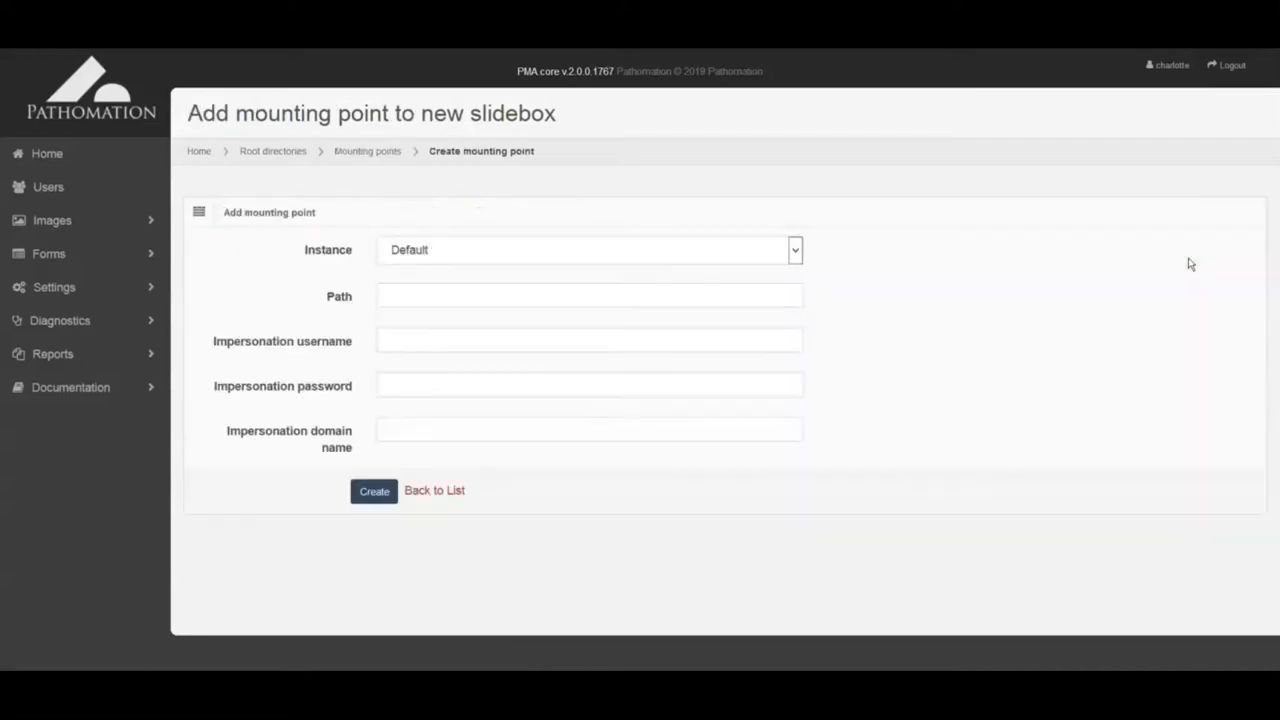
{"action": "left_click", "coordinate": [770, 298]}
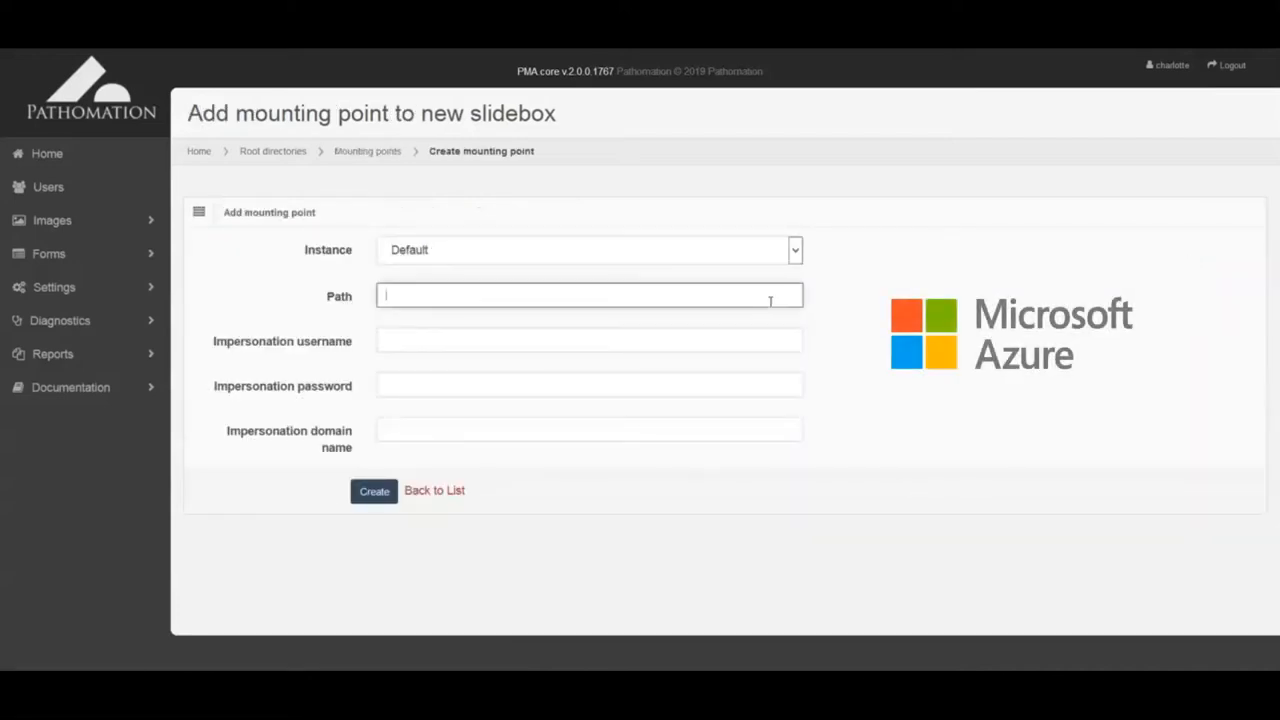
{"action": "type", "text": "C:\\Pathomation\\projects\\d0044_slidebox\\wsi_data\\New slidebox"}
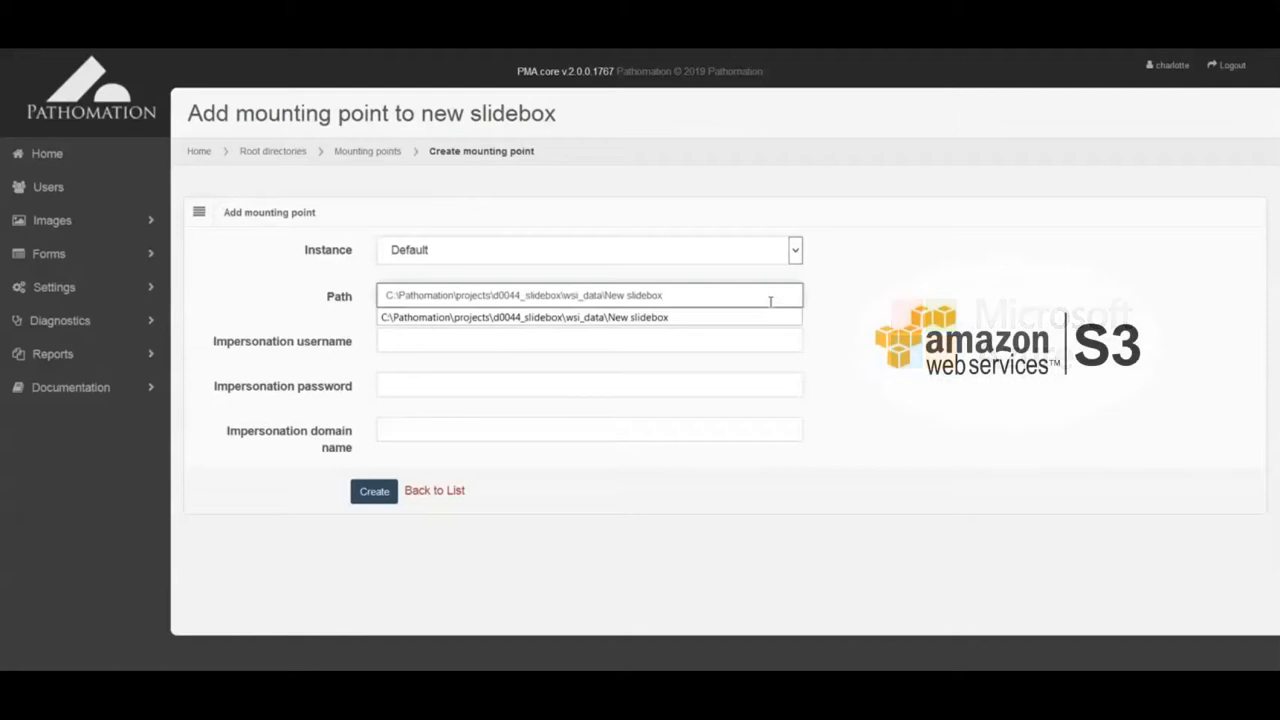
{"action": "left_click", "coordinate": [697, 318]}
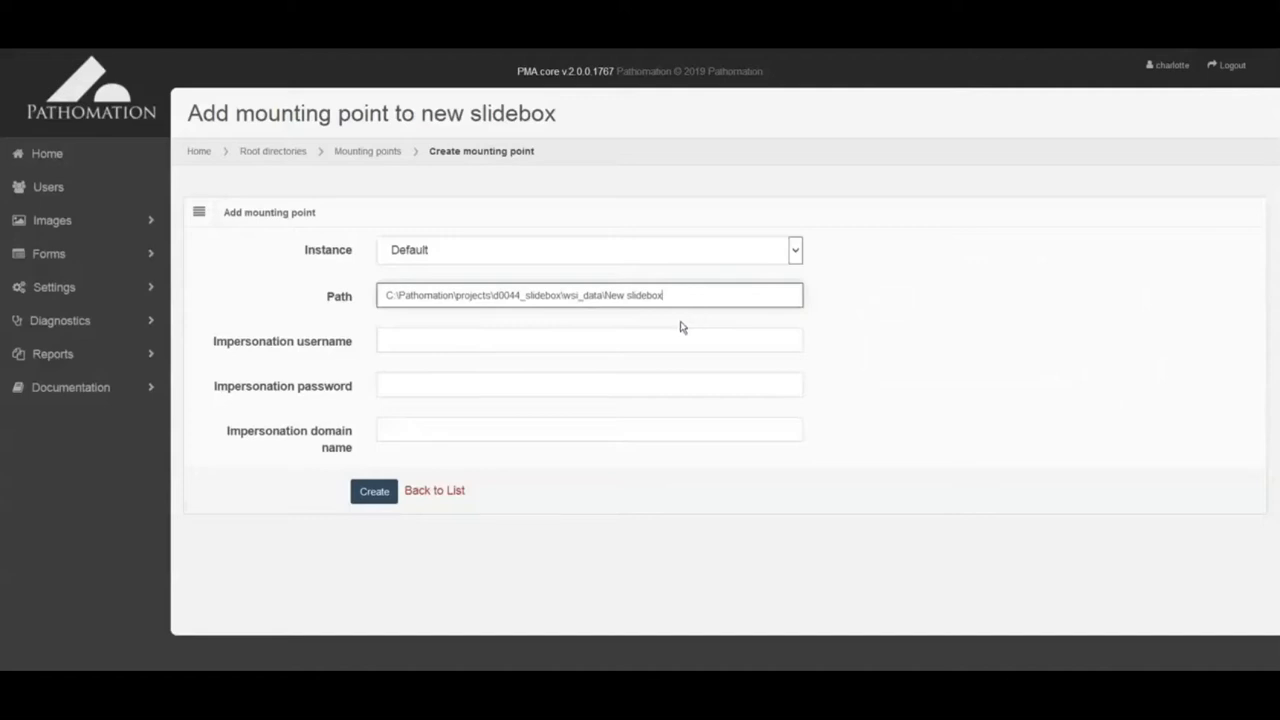
{"action": "left_click", "coordinate": [378, 492]}
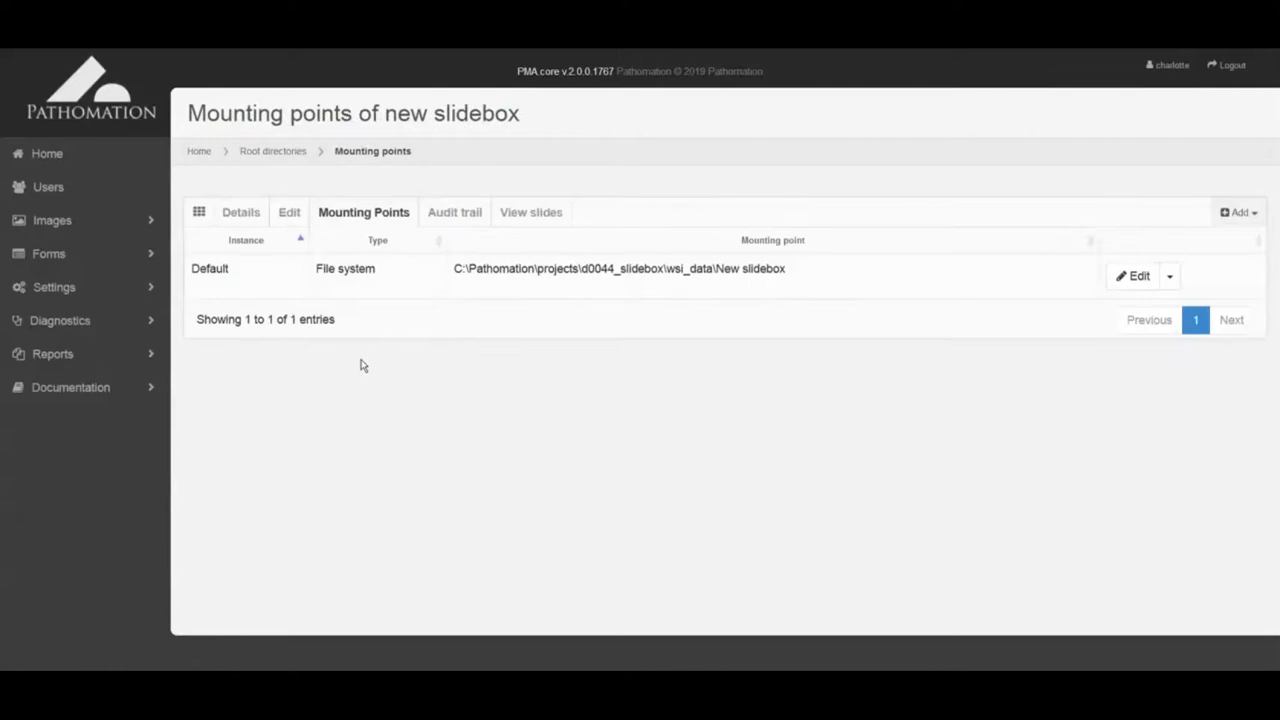
Step: Browse bladder case 10440002B, inspect the HE and PDL1NC slides, then go to Users
{"action": "left_click", "coordinate": [537, 222]}
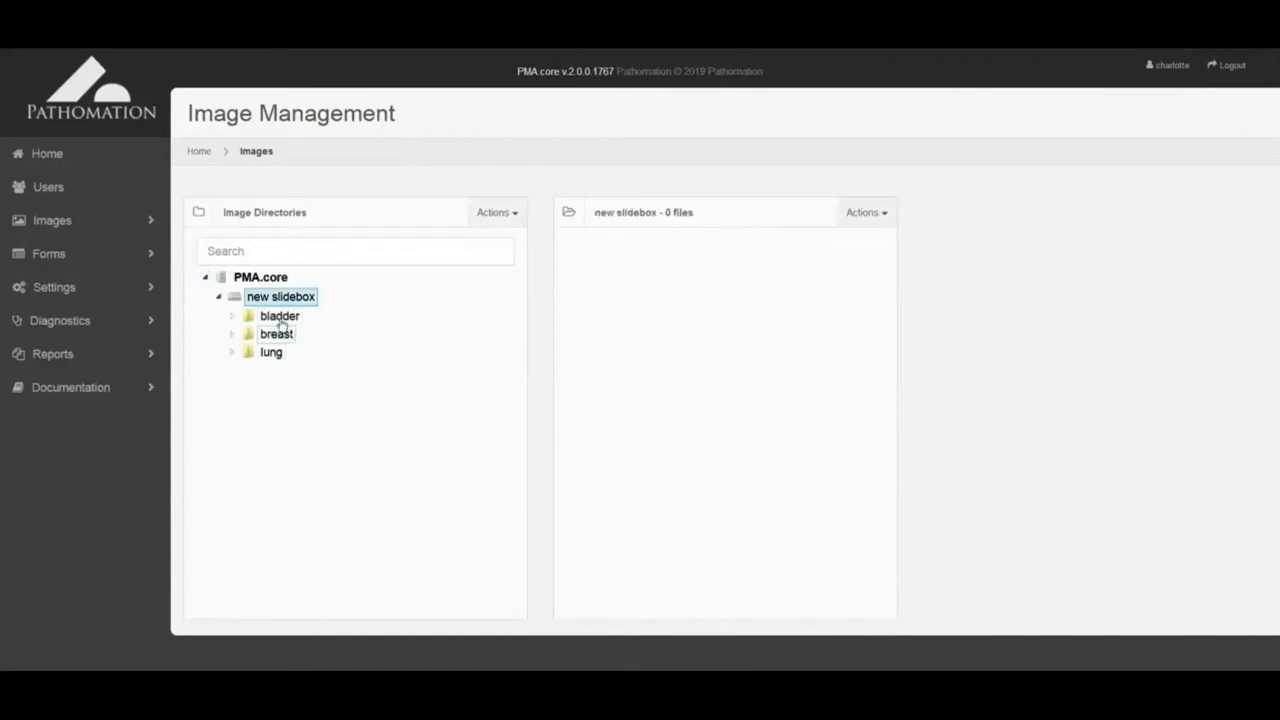
{"action": "left_click", "coordinate": [276, 319]}
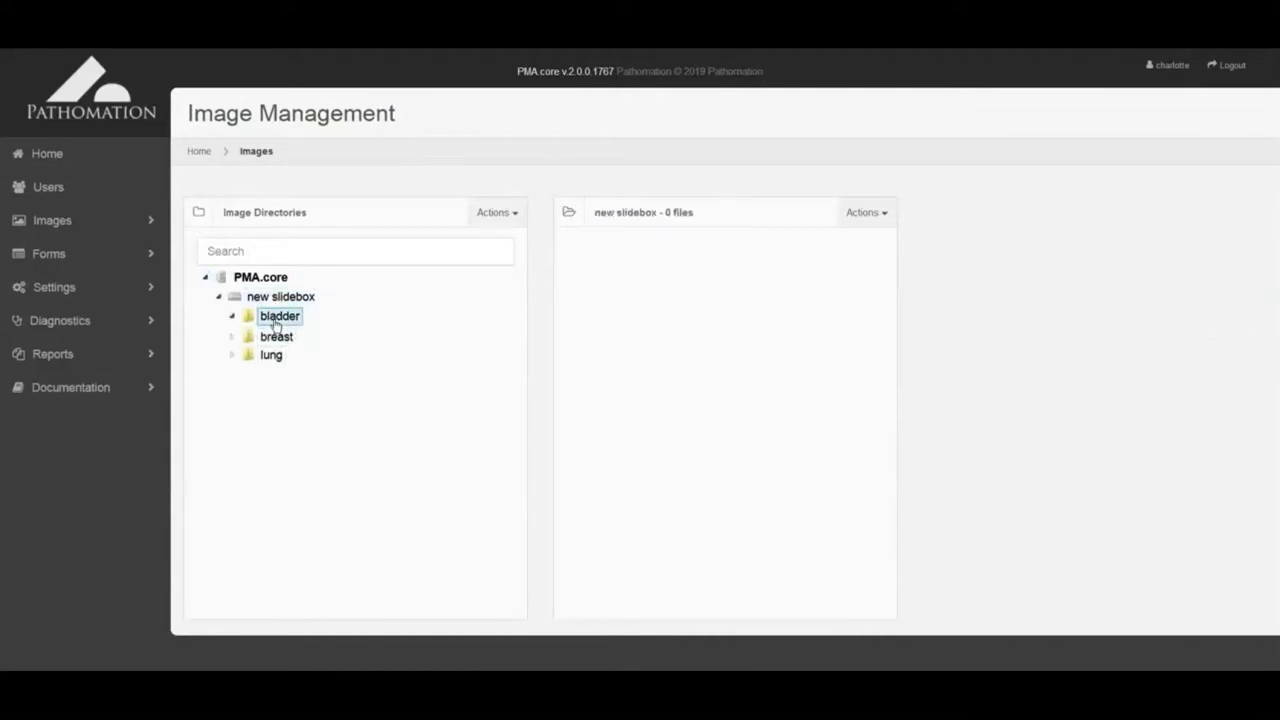
{"action": "left_click", "coordinate": [304, 355]}
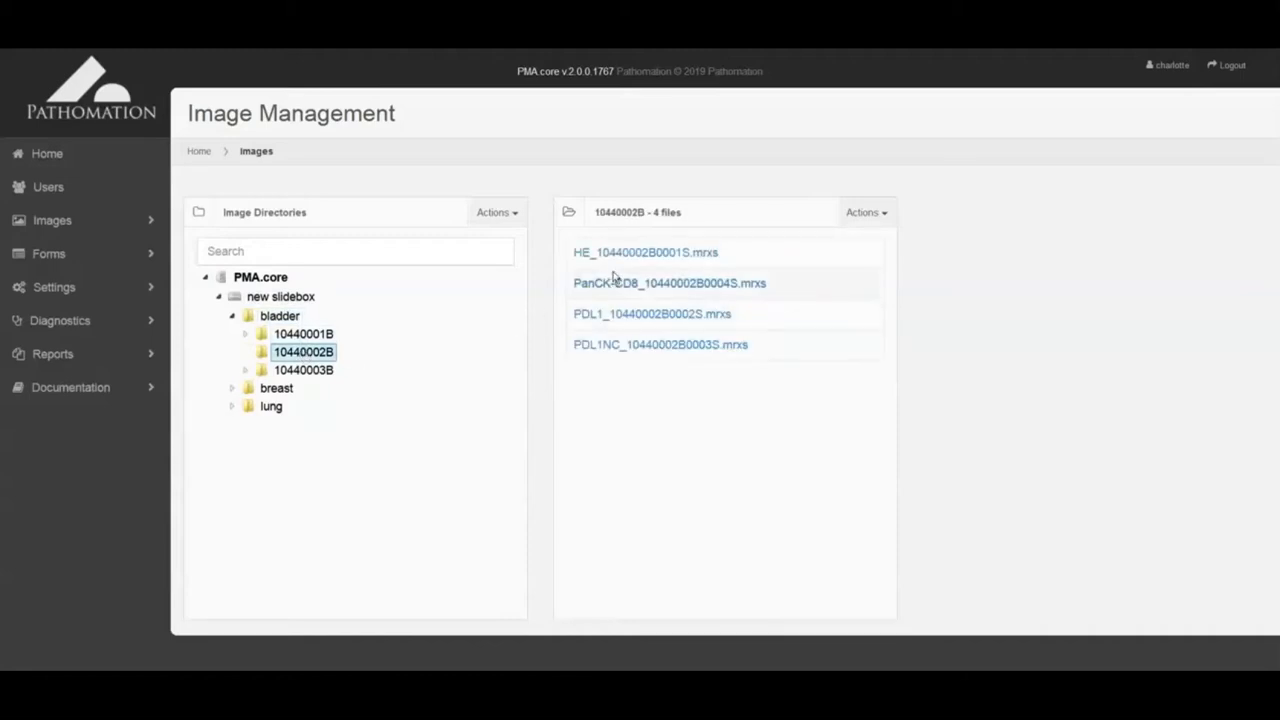
{"action": "left_click", "coordinate": [623, 260]}
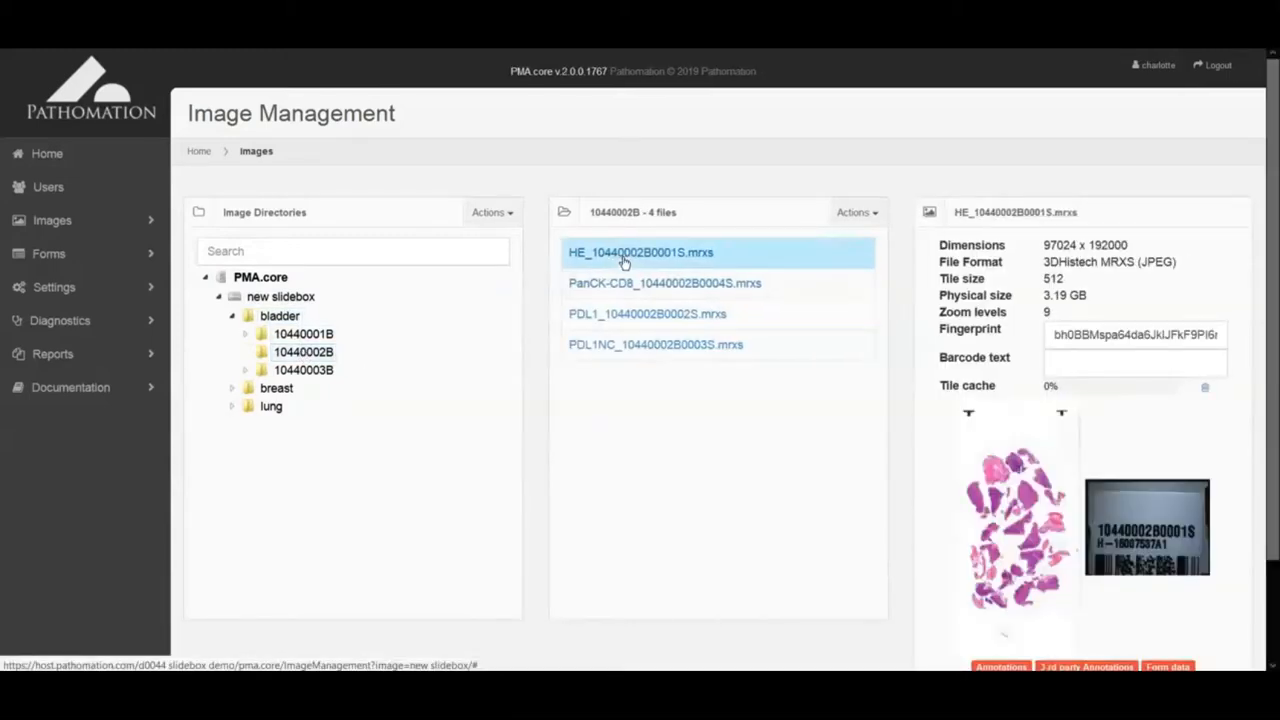
{"action": "left_click", "coordinate": [690, 347]}
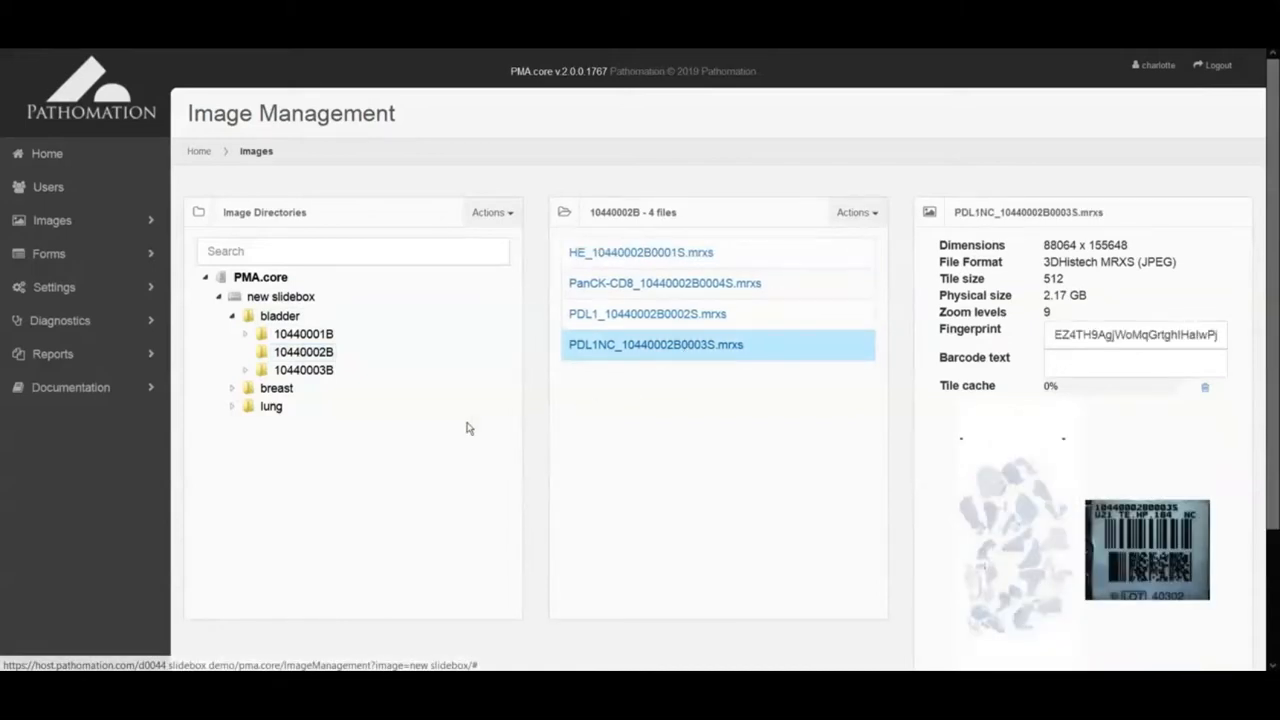
{"action": "left_click", "coordinate": [48, 187]}
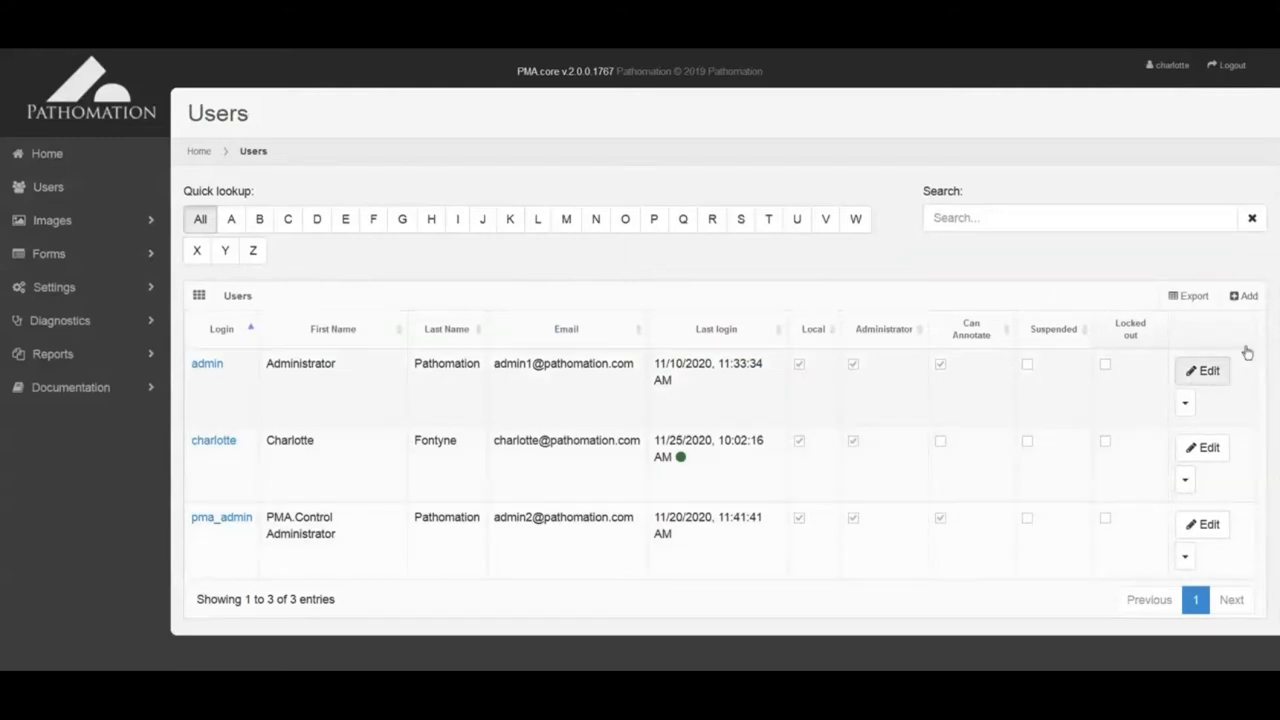
Step: Start a new user and fill in the first name, last name and login name
{"action": "left_click", "coordinate": [1247, 300]}
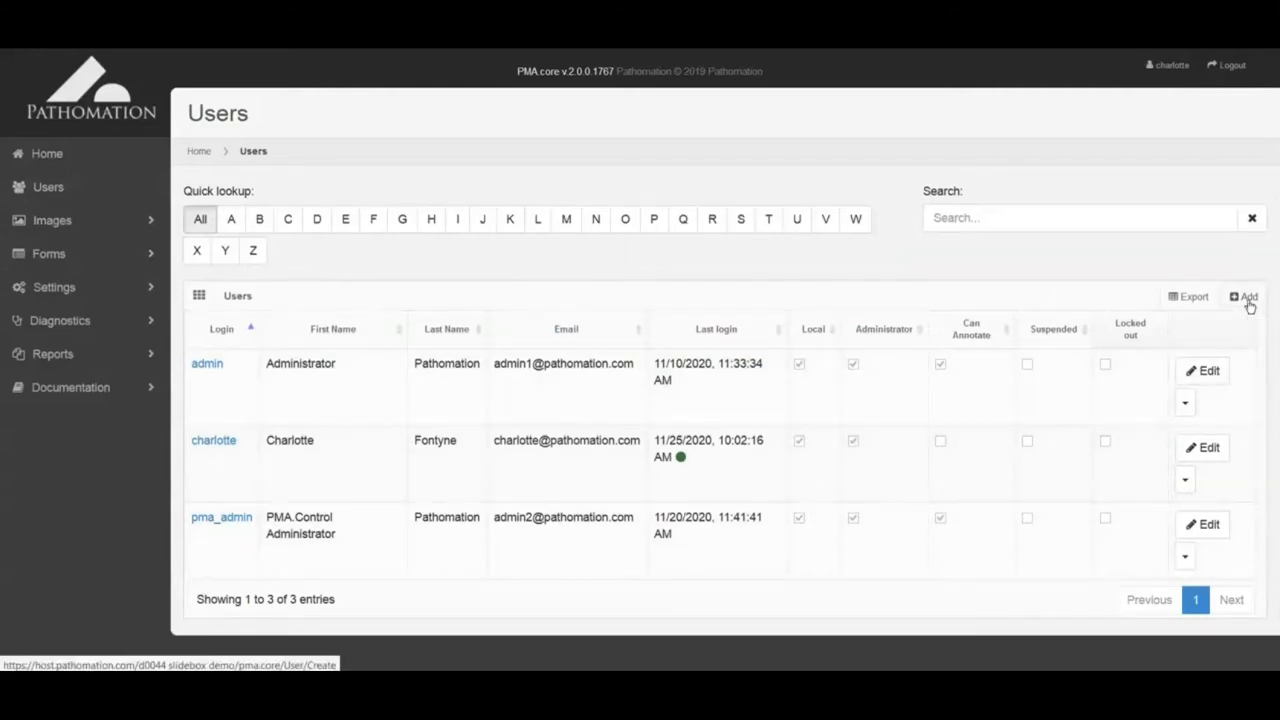
{"action": "left_click", "coordinate": [559, 253]}
{"action": "type", "text": "Mister"}
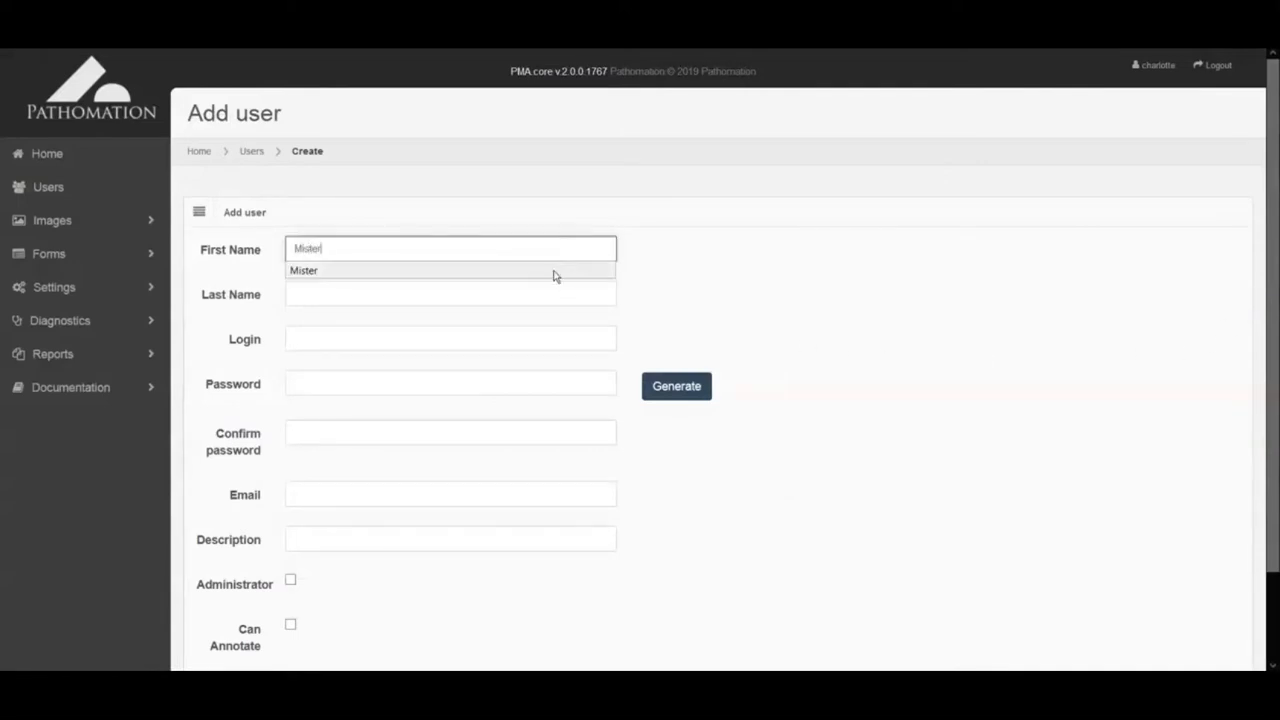
{"action": "left_click", "coordinate": [554, 275]}
{"action": "left_click", "coordinate": [554, 288]}
{"action": "type", "text": "Slideb"}
{"action": "left_click", "coordinate": [548, 316]}
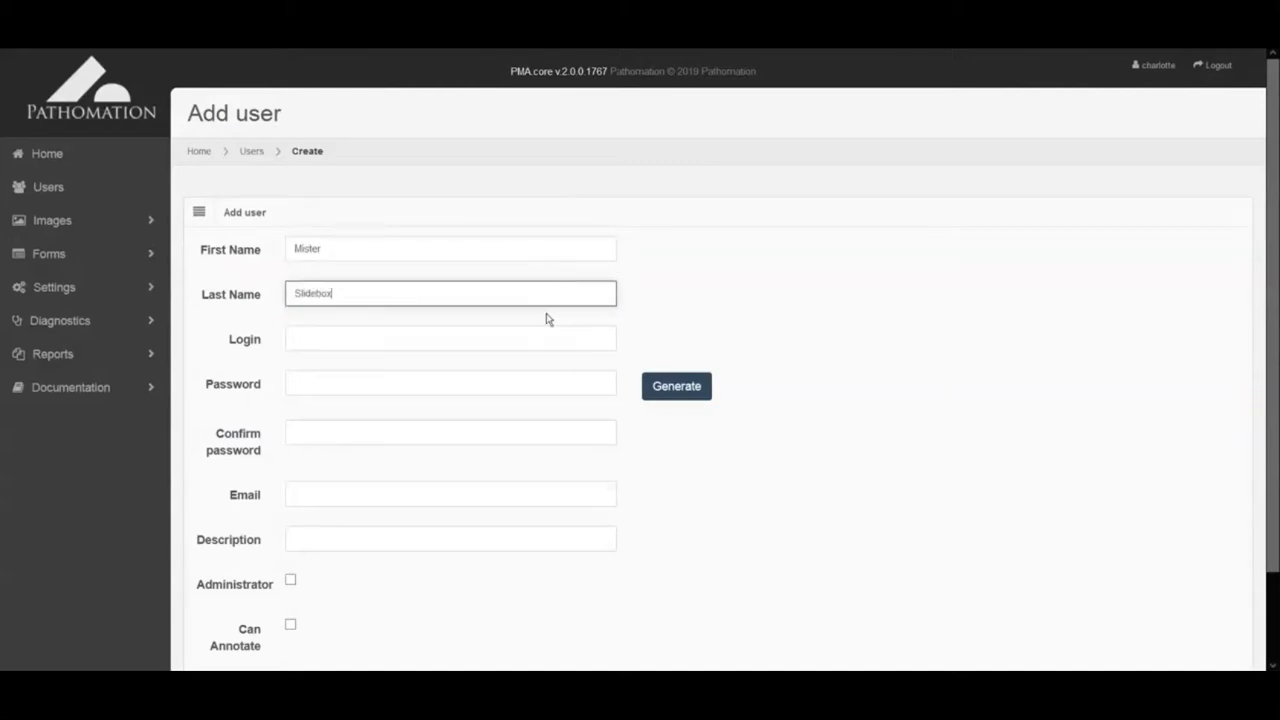
{"action": "left_click", "coordinate": [535, 330]}
{"action": "left_click", "coordinate": [532, 360]}
Step: Set the user's password and e-mail, allow annotating, create the account, and return to Users
{"action": "left_click", "coordinate": [516, 380]}
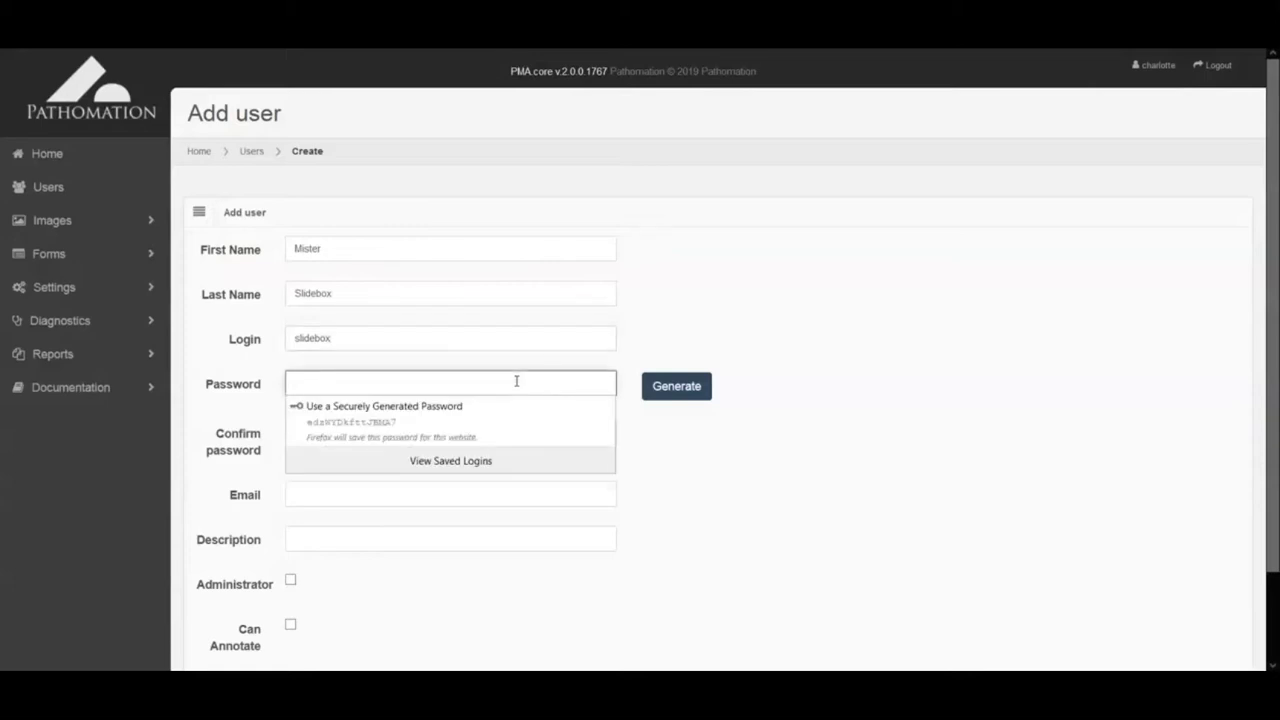
{"action": "type", "text": "•"}
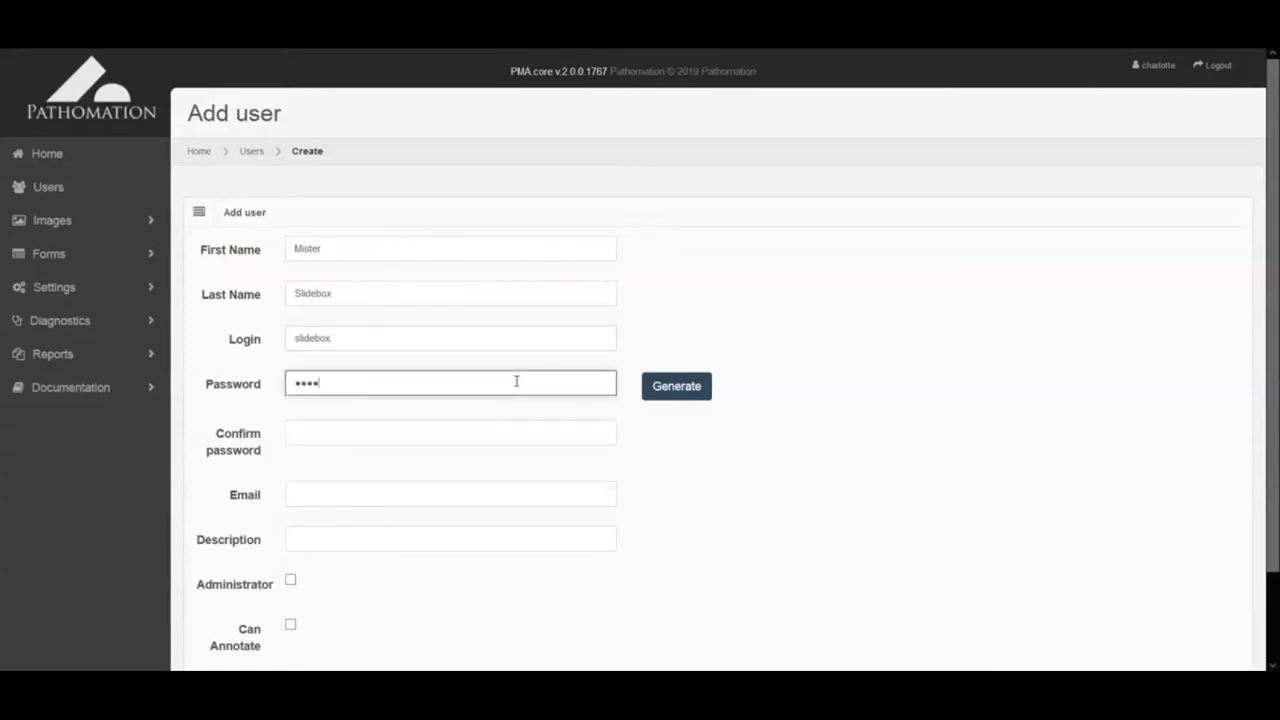
{"action": "left_click", "coordinate": [515, 428]}
{"action": "type", "text": "••••"}
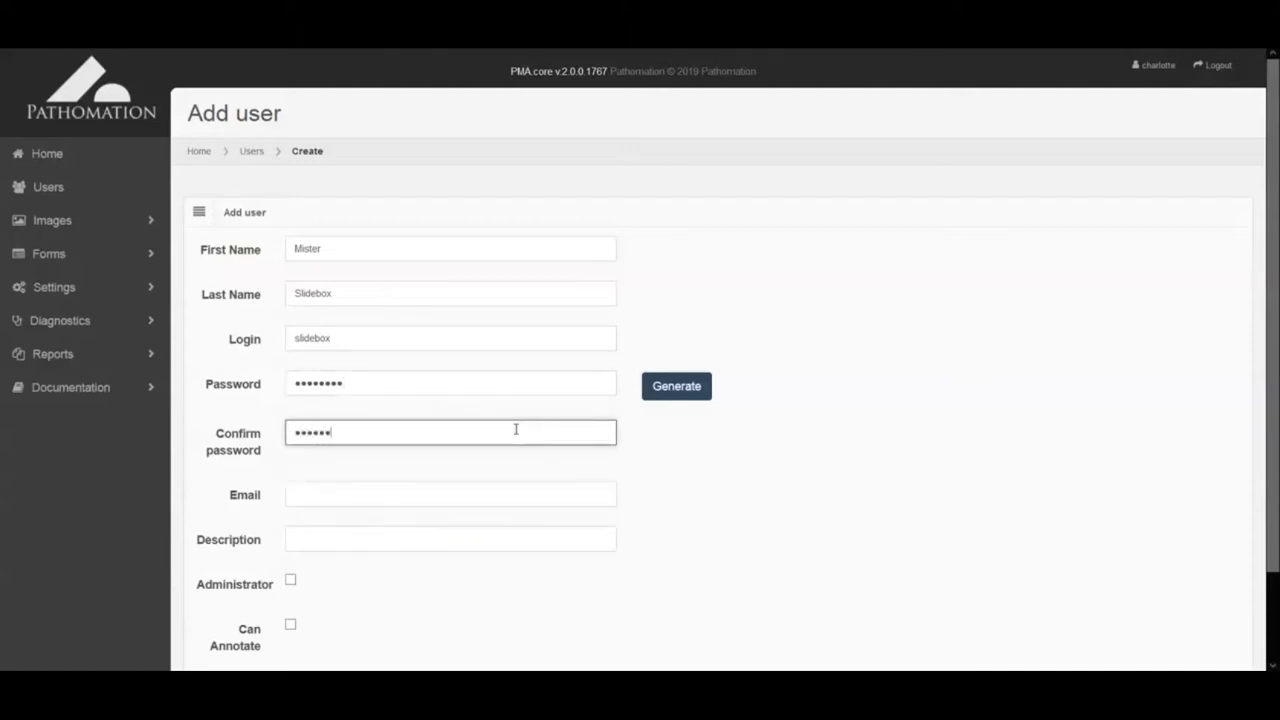
{"action": "scroll", "coordinate": [516, 429], "scroll_direction": "down", "scroll_amount": 2}
{"action": "left_click", "coordinate": [517, 405]}
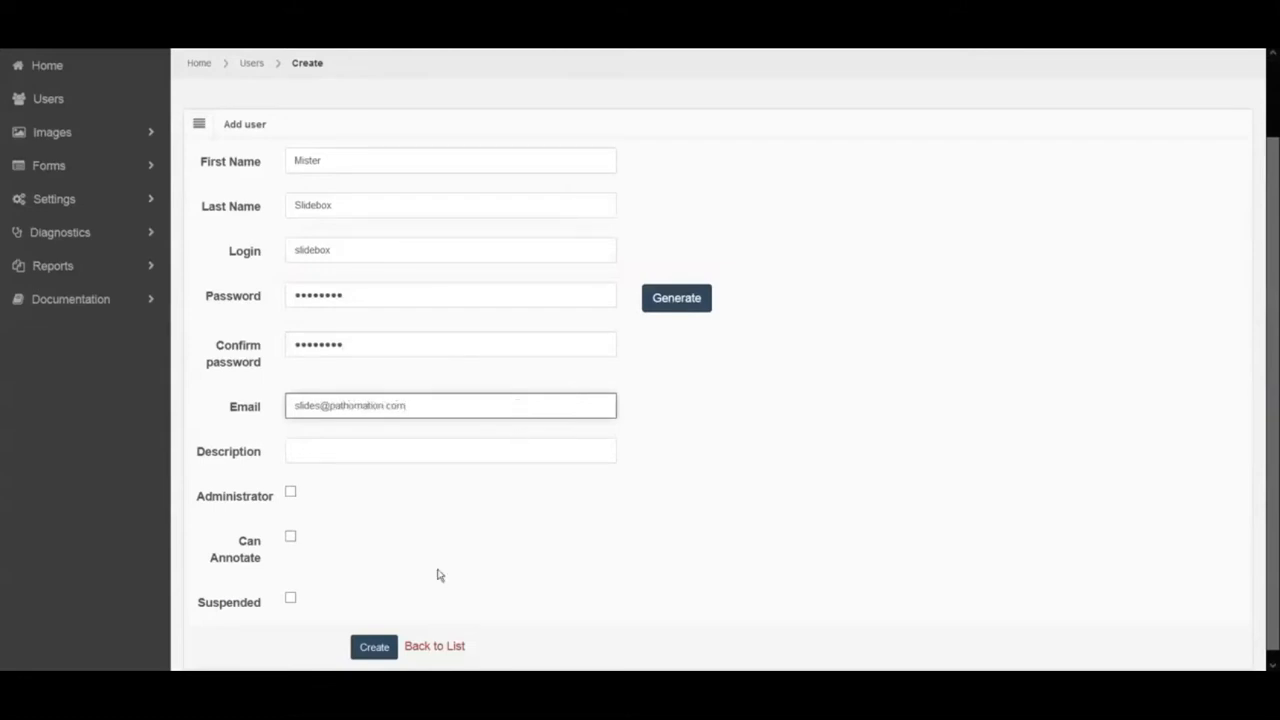
{"action": "left_click", "coordinate": [291, 538]}
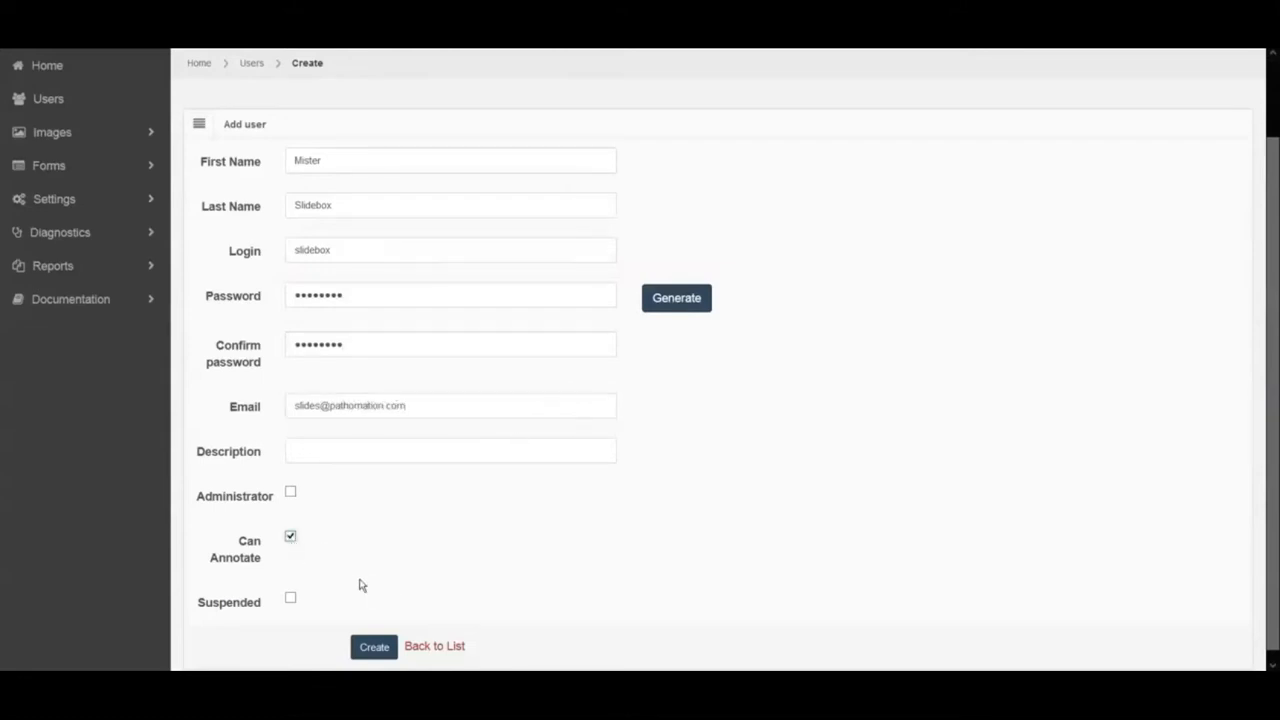
{"action": "left_click", "coordinate": [374, 647]}
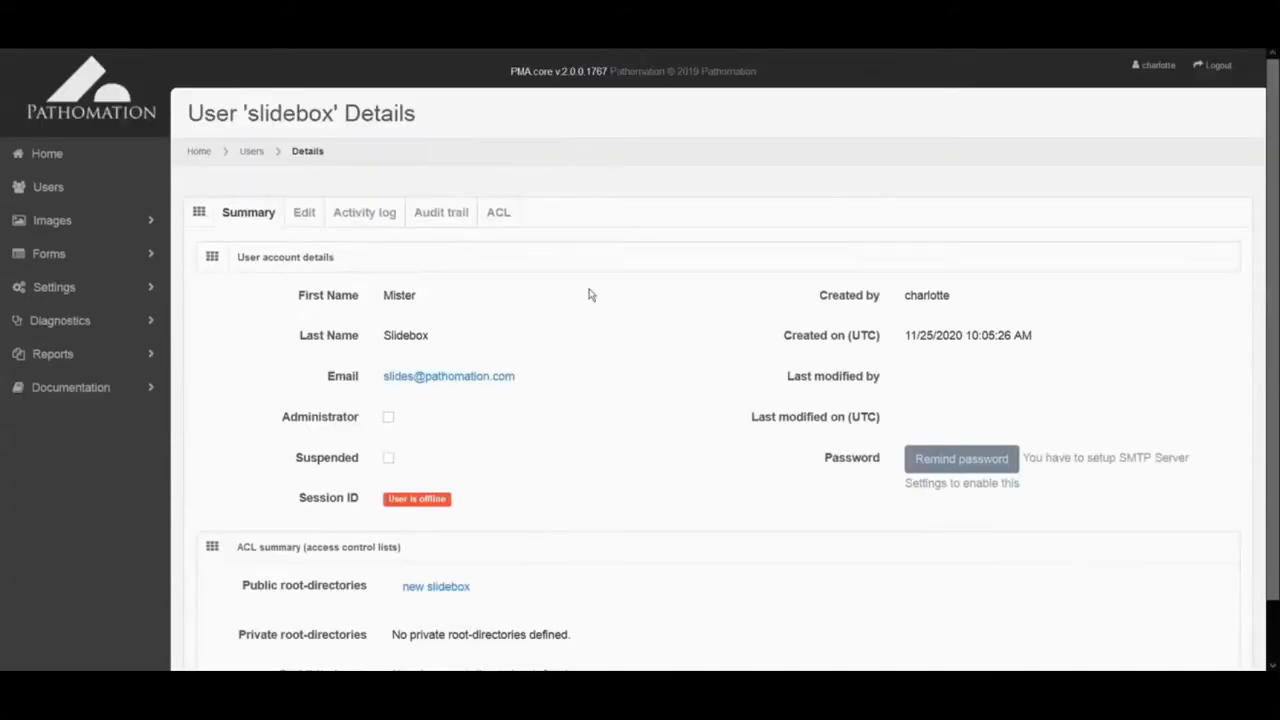
{"action": "left_click", "coordinate": [252, 154]}
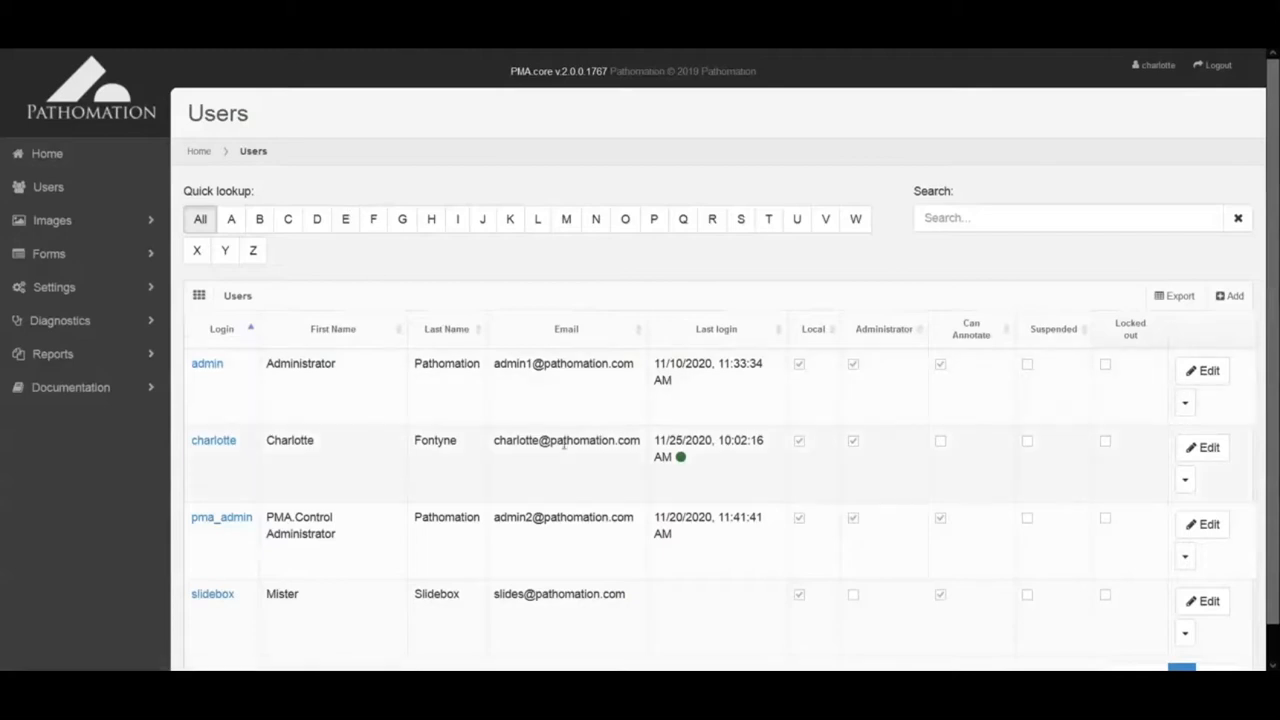
{"action": "scroll", "coordinate": [565, 447], "scroll_direction": "down", "scroll_amount": 1}
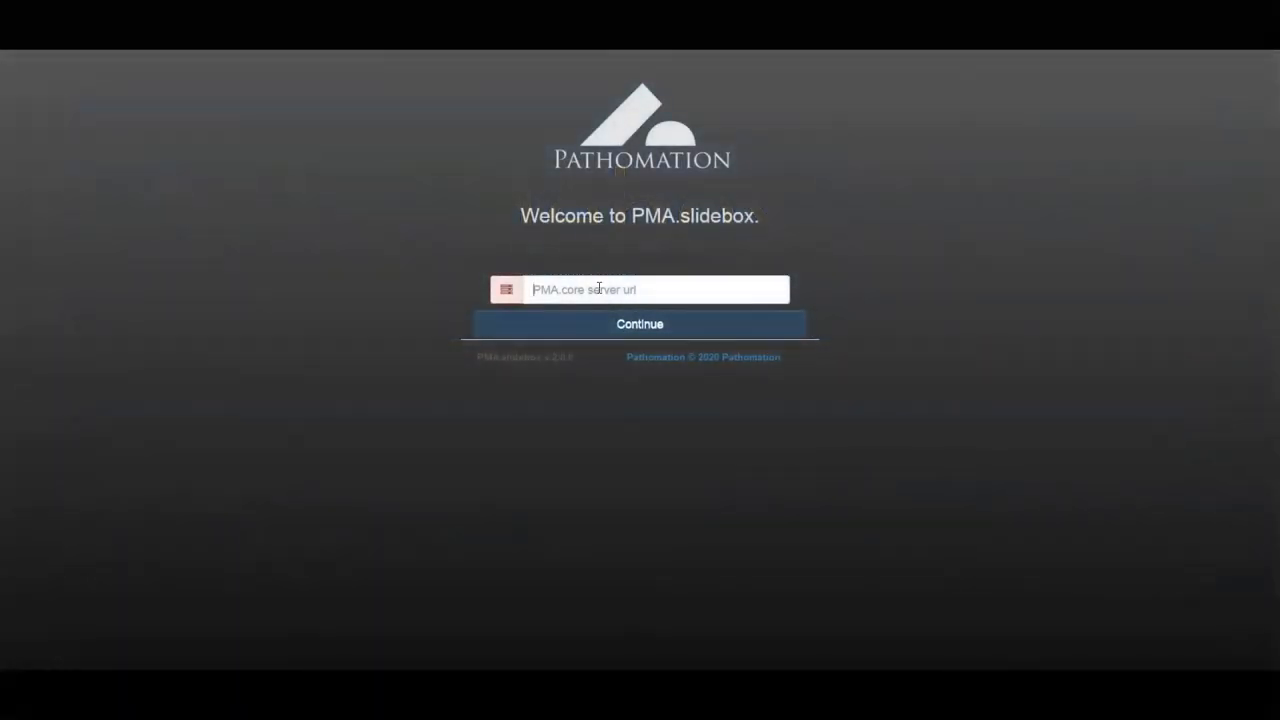
Step: Connect PMA.slidebox to the PMA.core server by pasting its URL
{"action": "left_click", "coordinate": [598, 288]}
{"action": "key", "text": "ctrl+v"}
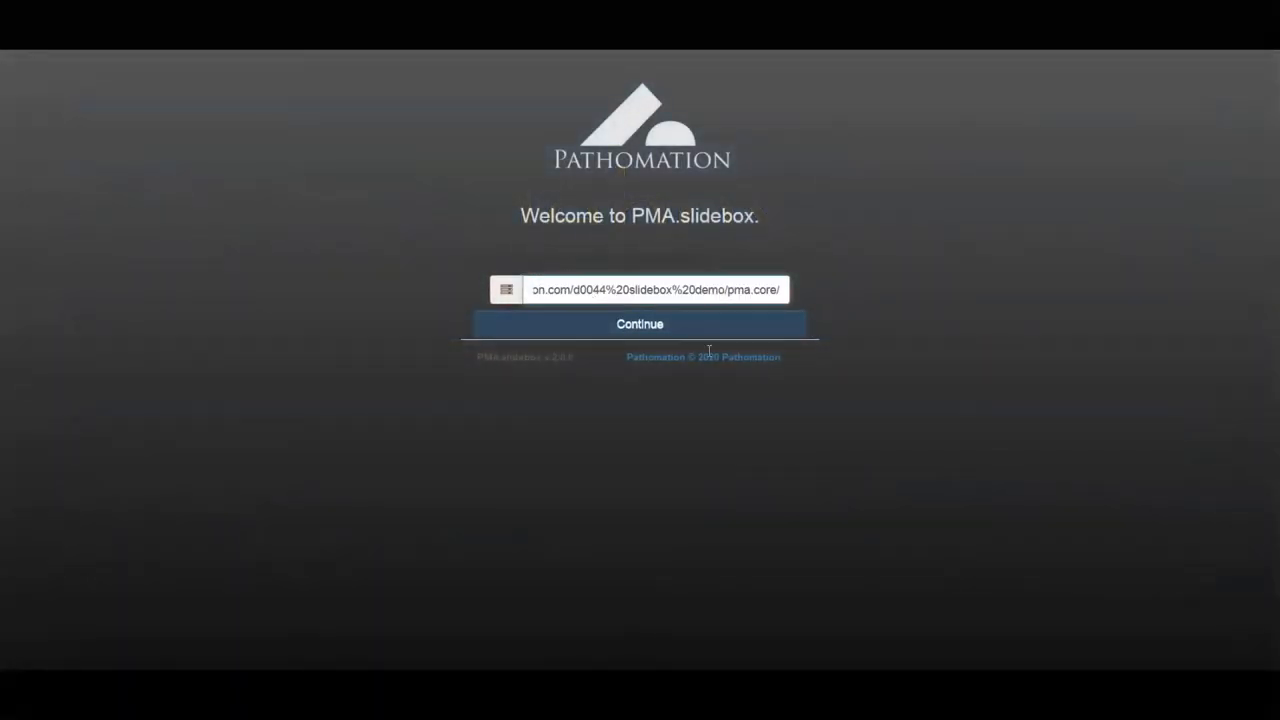
{"action": "left_click", "coordinate": [705, 332]}
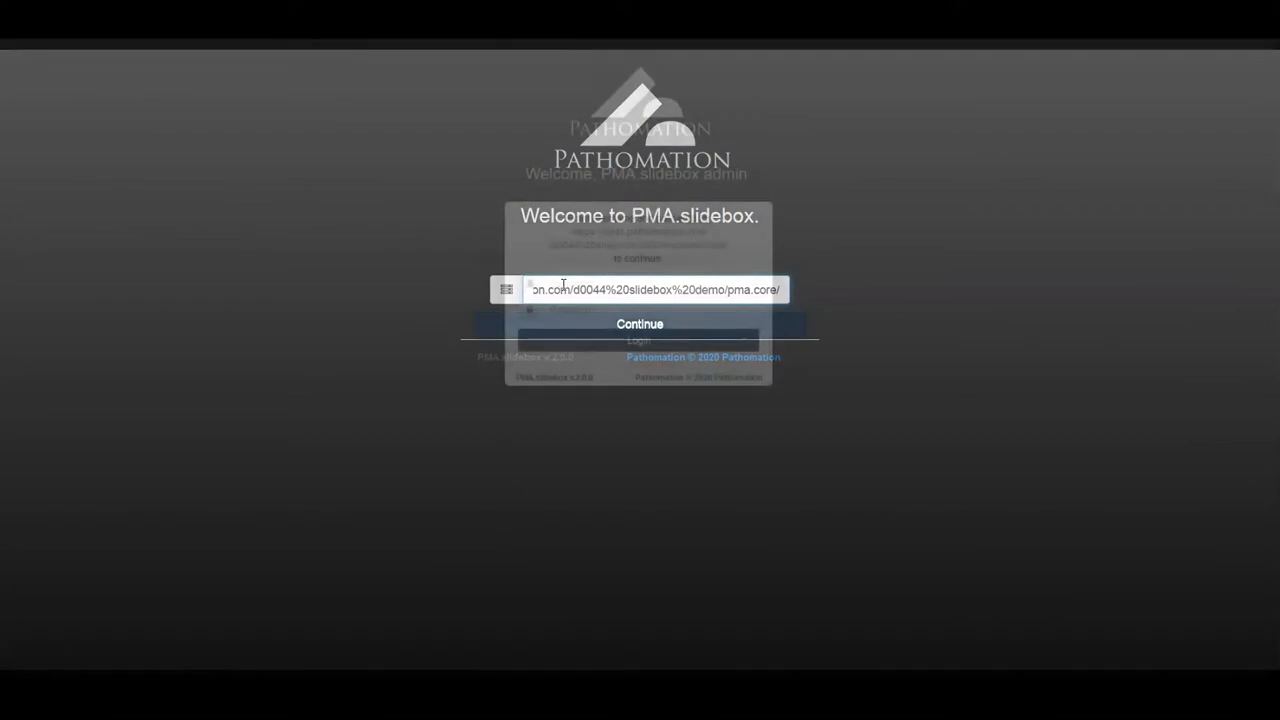
Step: Sign in to PMA.slidebox with the administrator username and password
{"action": "left_click", "coordinate": [563, 285]}
{"action": "type", "text": "ch"}
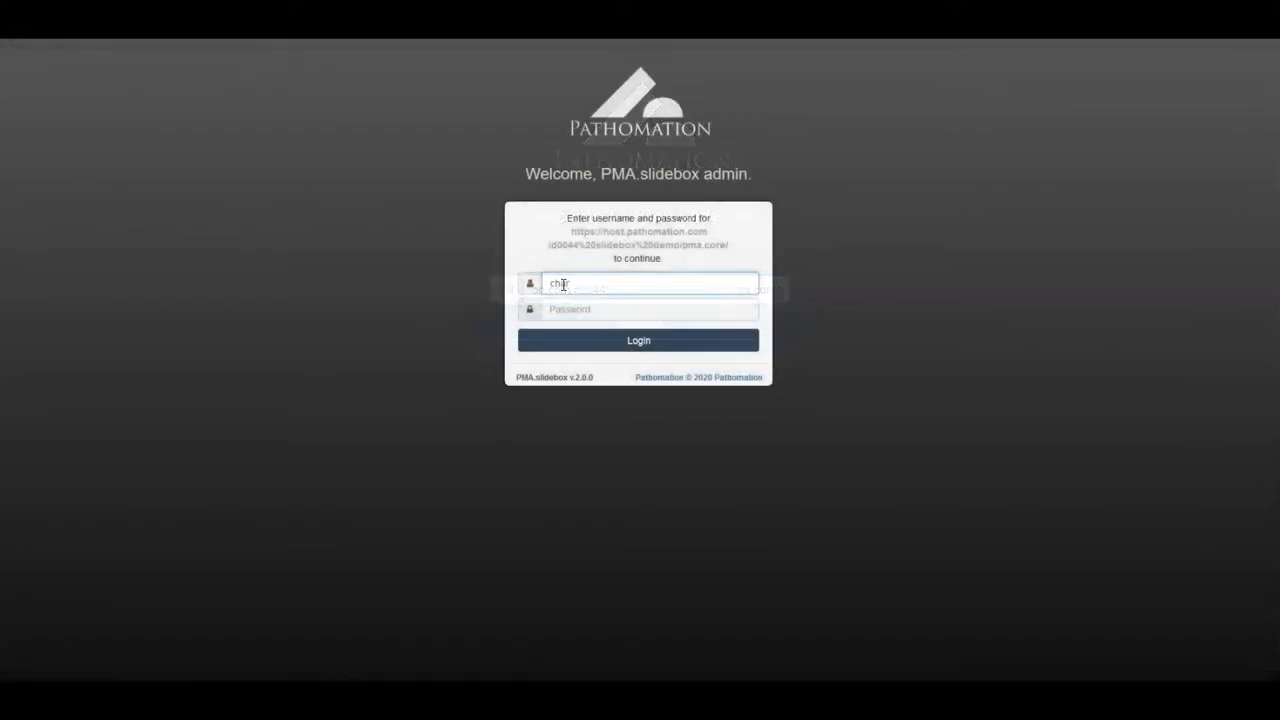
{"action": "type", "text": "arlotte"}
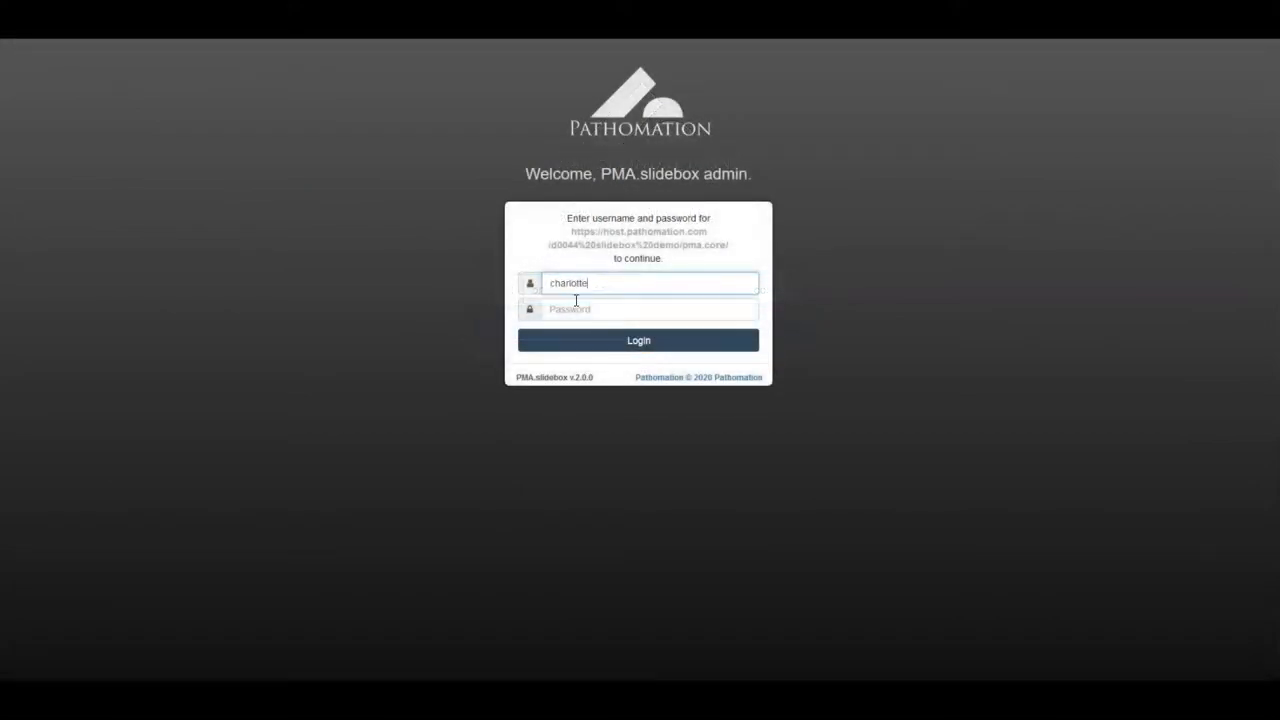
{"action": "left_click", "coordinate": [577, 310]}
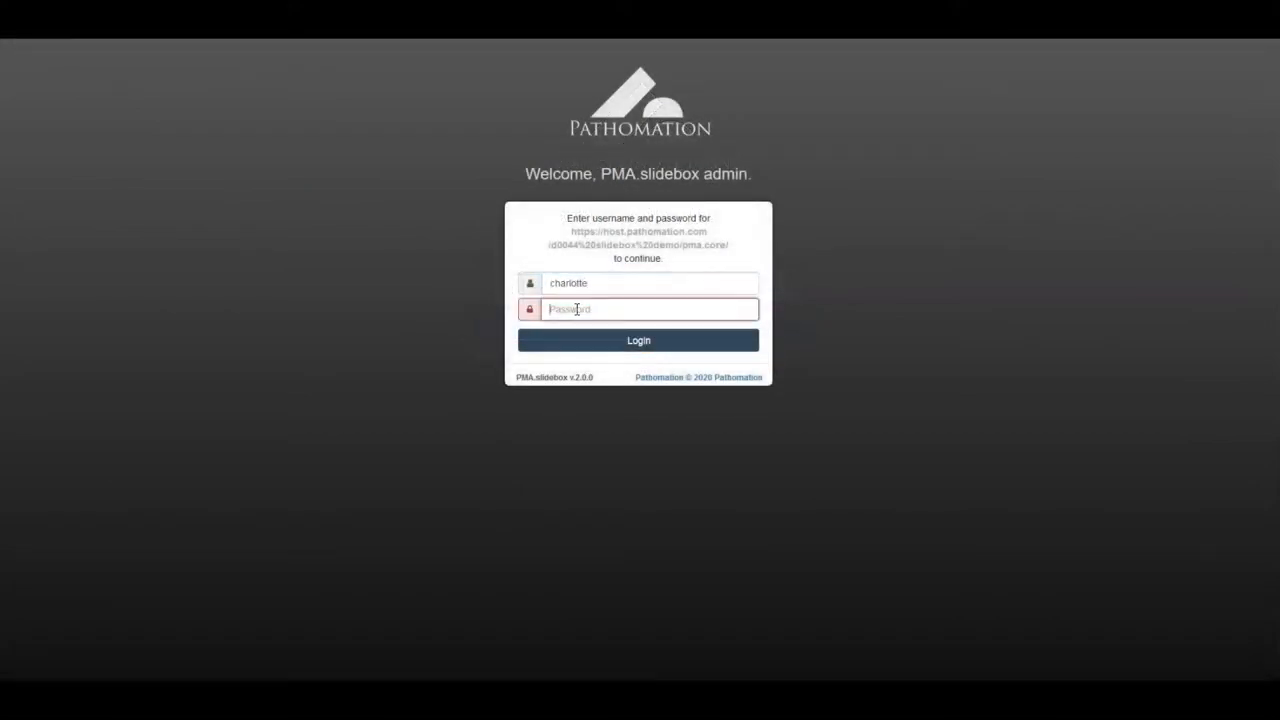
{"action": "type", "text": "•••"}
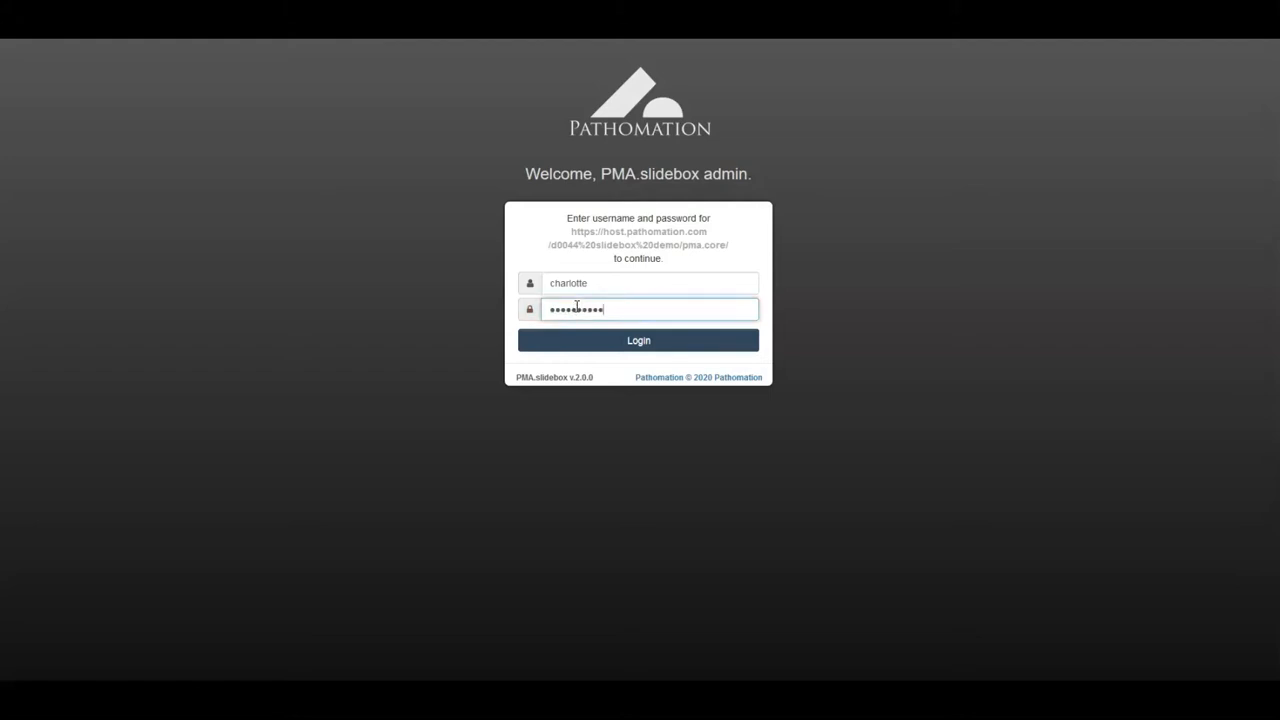
{"action": "left_click", "coordinate": [630, 342]}
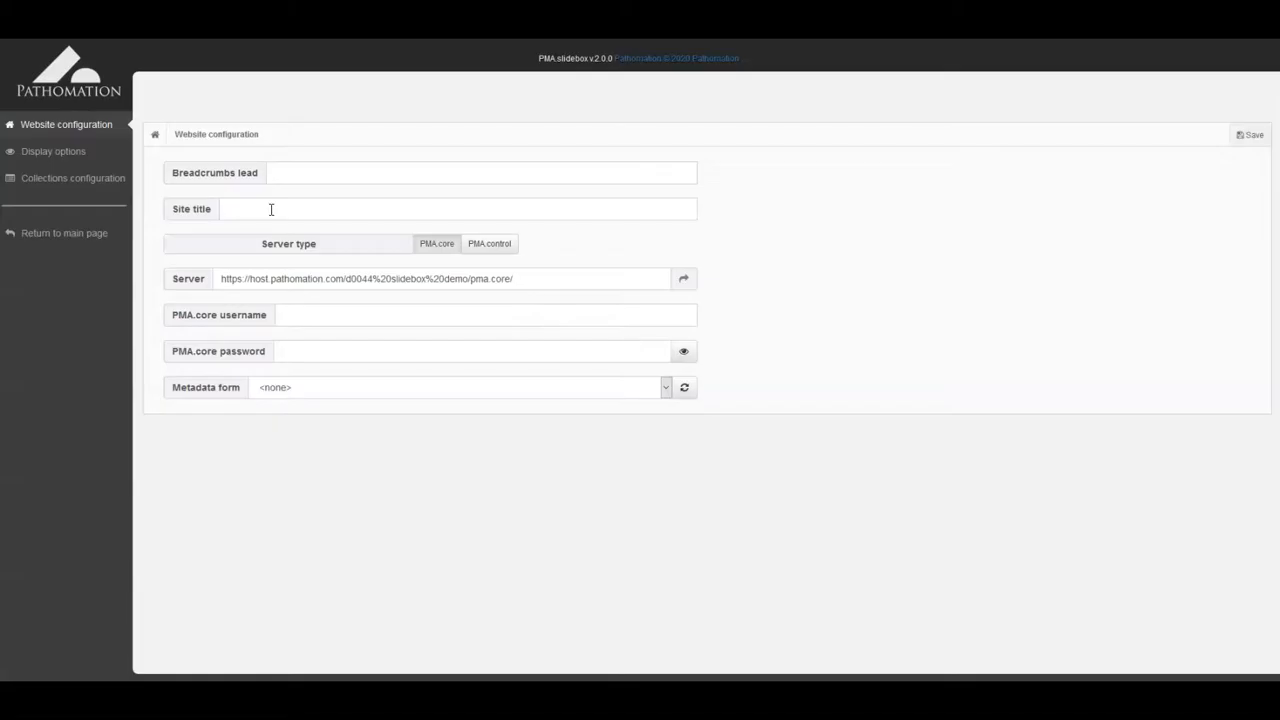
{"action": "left_click", "coordinate": [270, 209]}
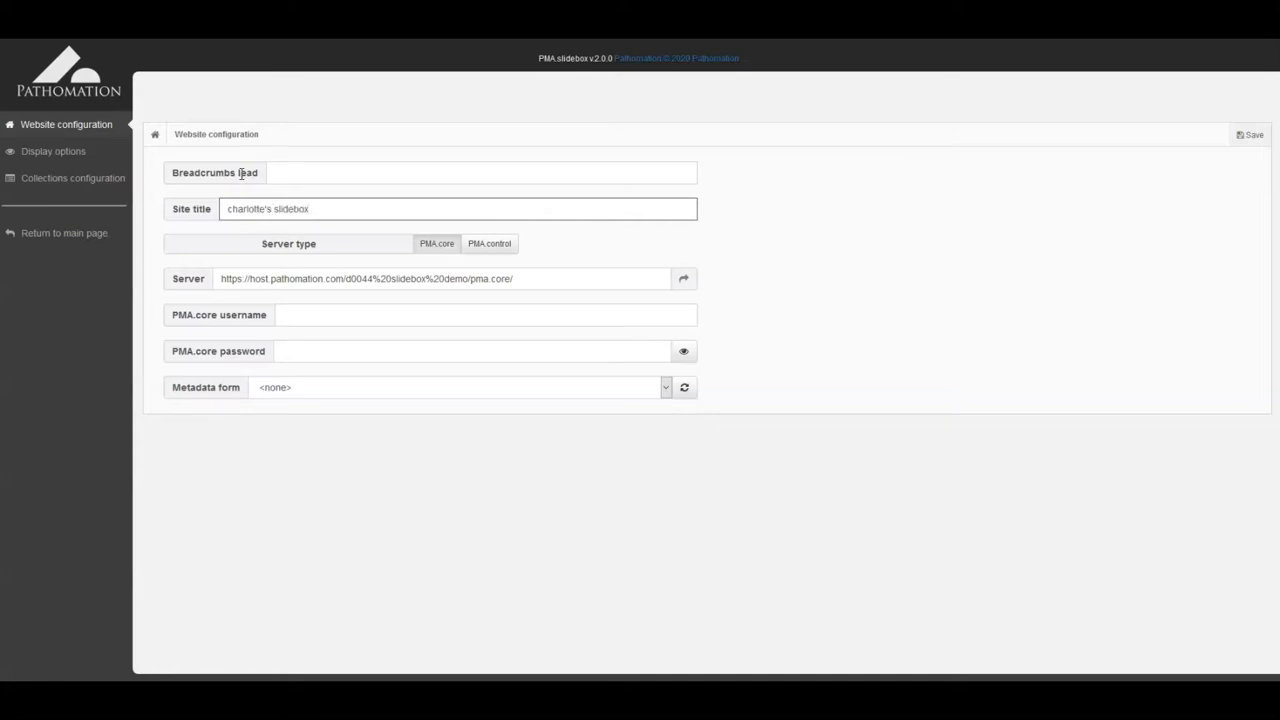
Step: Save the website configuration with the PMA.core username and password, then enable the first collection
{"action": "left_click", "coordinate": [312, 320]}
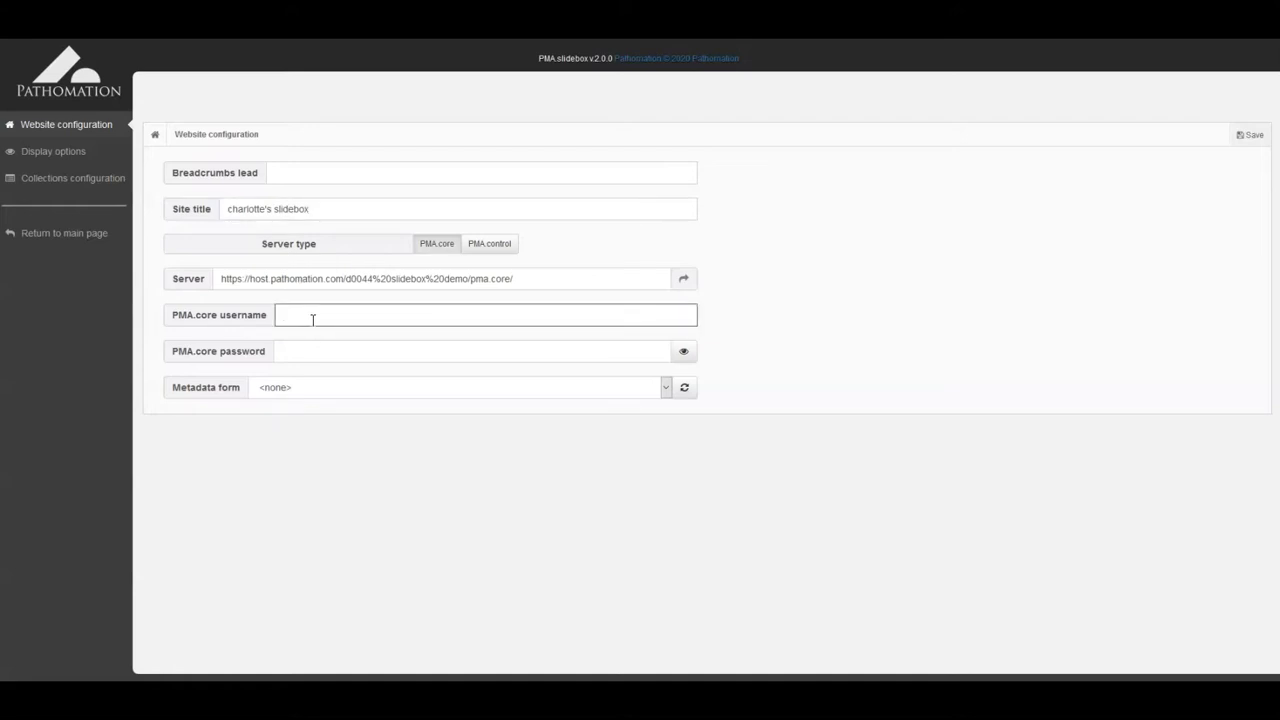
{"action": "left_click", "coordinate": [305, 352]}
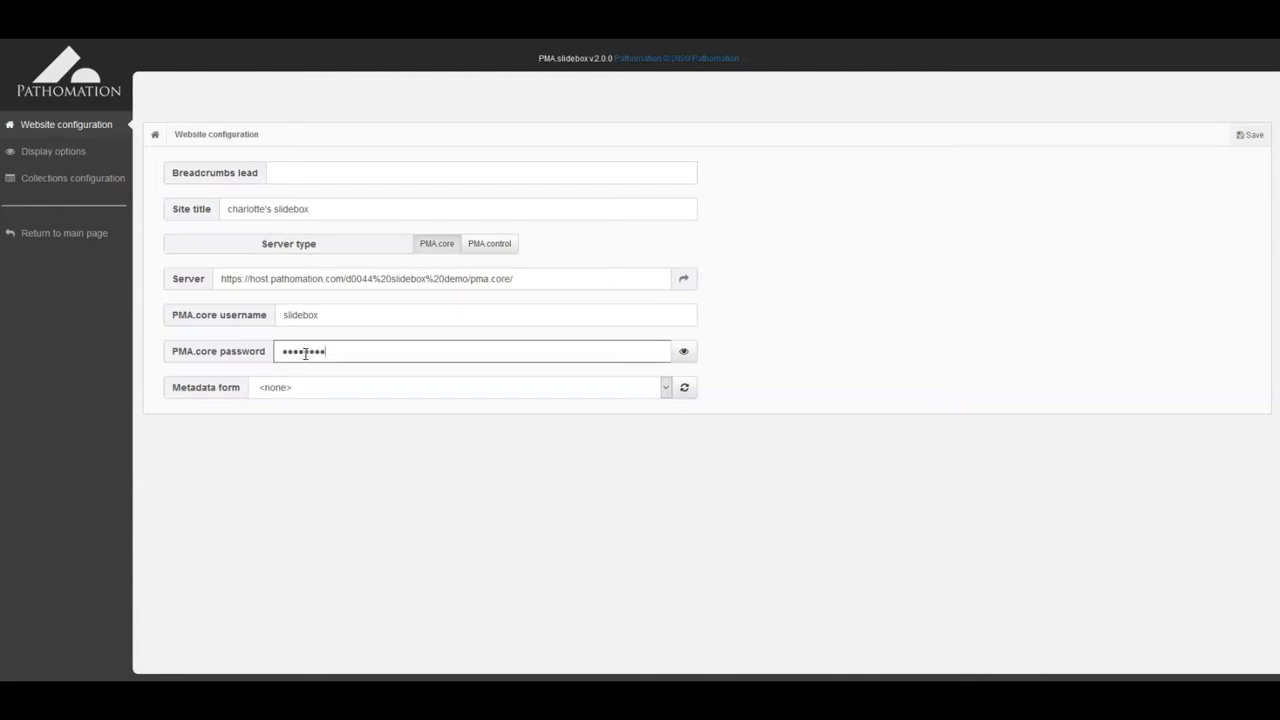
{"action": "left_click", "coordinate": [1242, 136]}
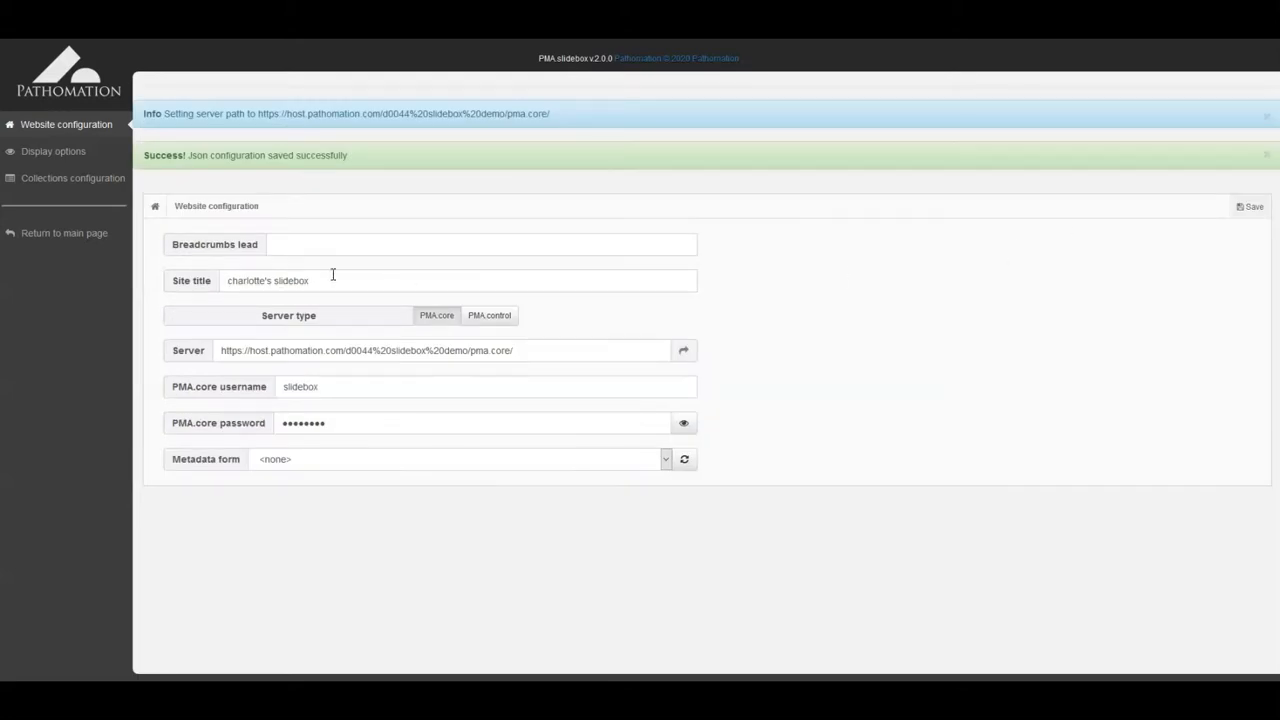
{"action": "left_click", "coordinate": [72, 180]}
{"action": "left_click", "coordinate": [231, 295]}
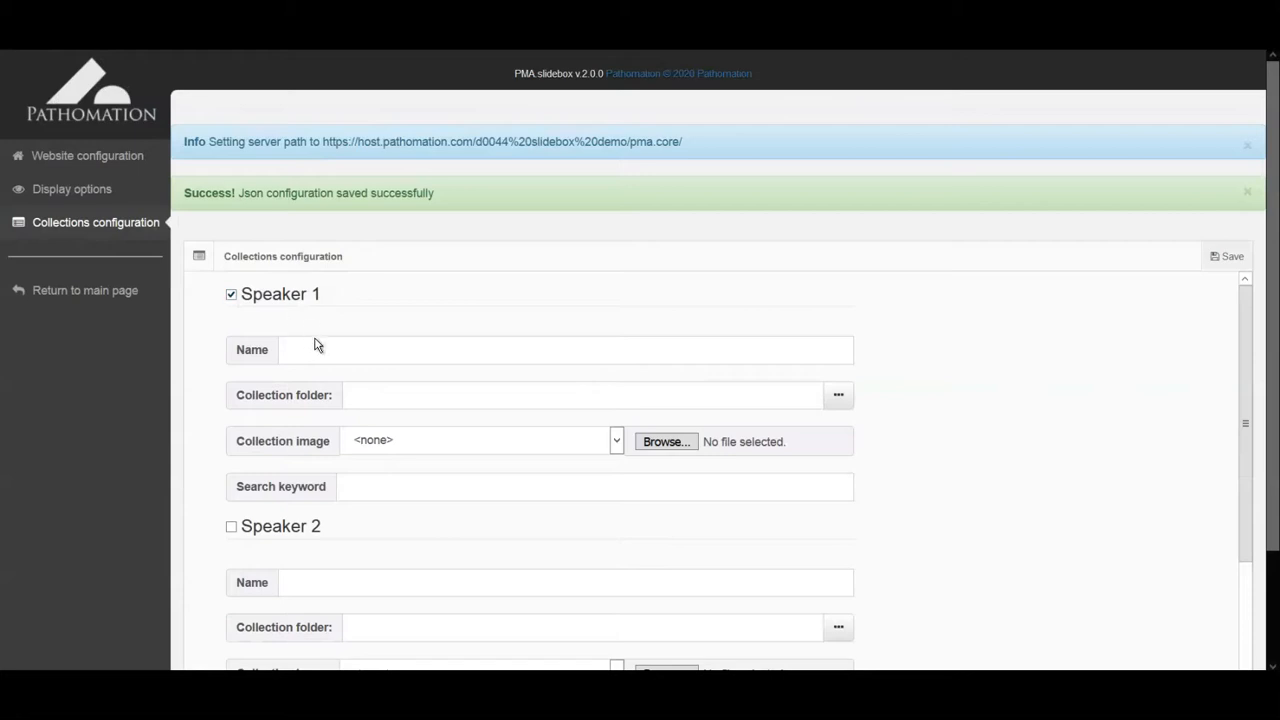
Step: Name the first collection Bladder and link it to folder new slidebox/bladder
{"action": "left_click", "coordinate": [321, 347]}
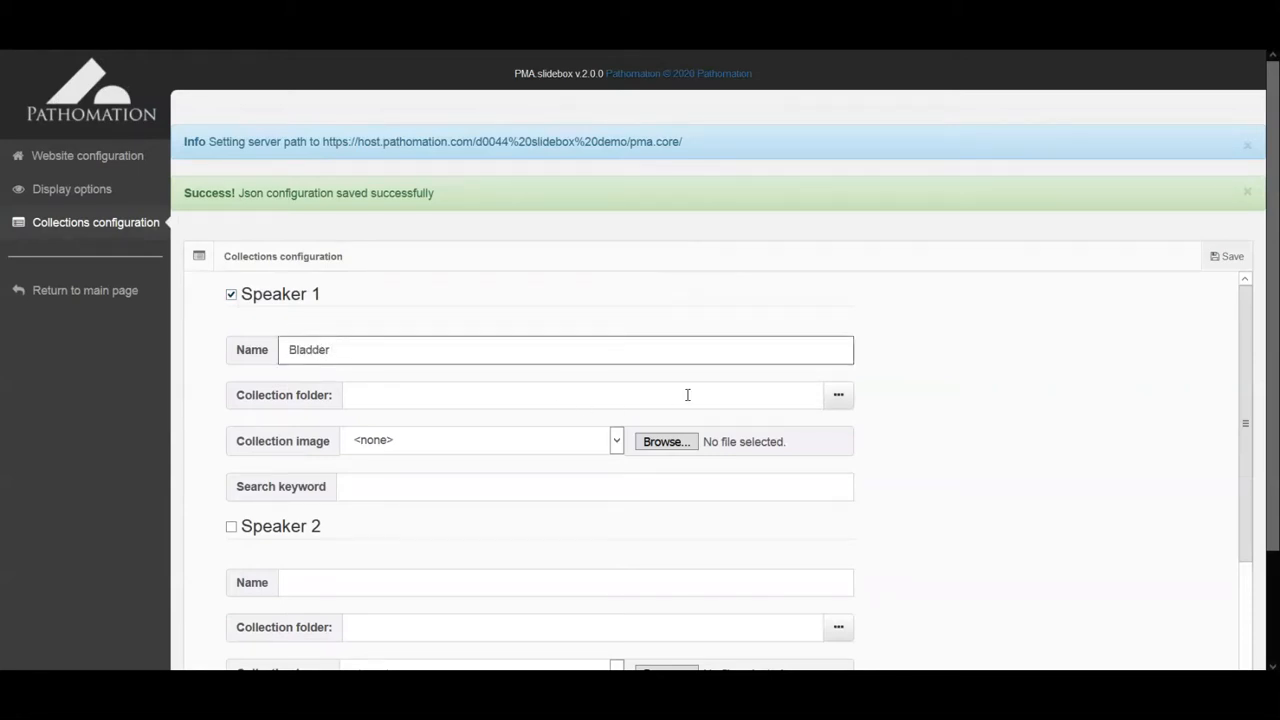
{"action": "left_click", "coordinate": [838, 395]}
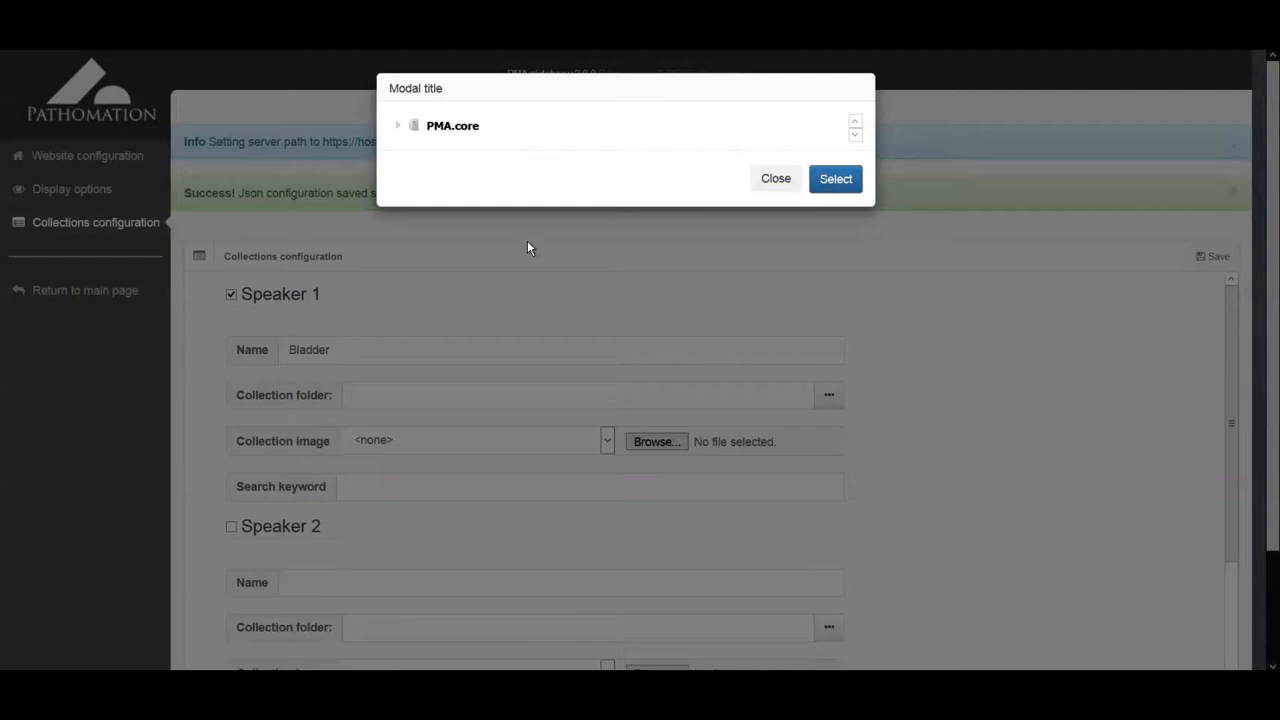
{"action": "left_click", "coordinate": [398, 127]}
{"action": "left_click", "coordinate": [416, 144]}
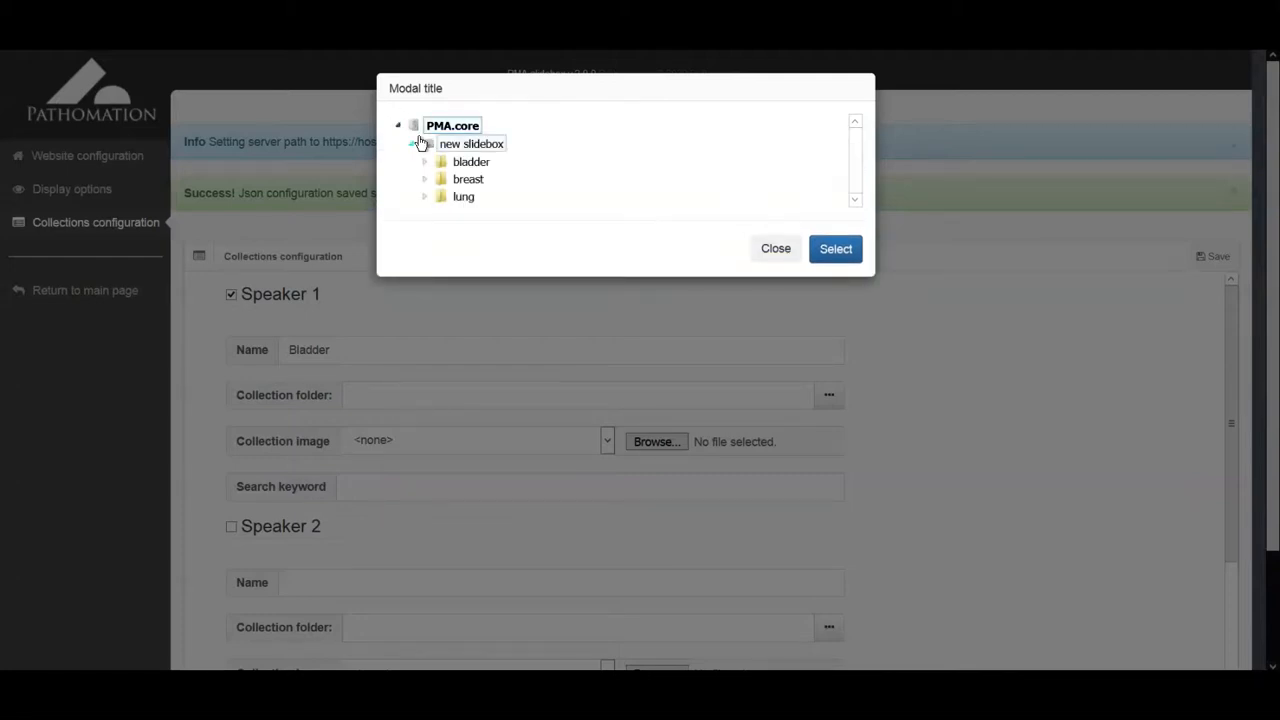
{"action": "left_click", "coordinate": [462, 162]}
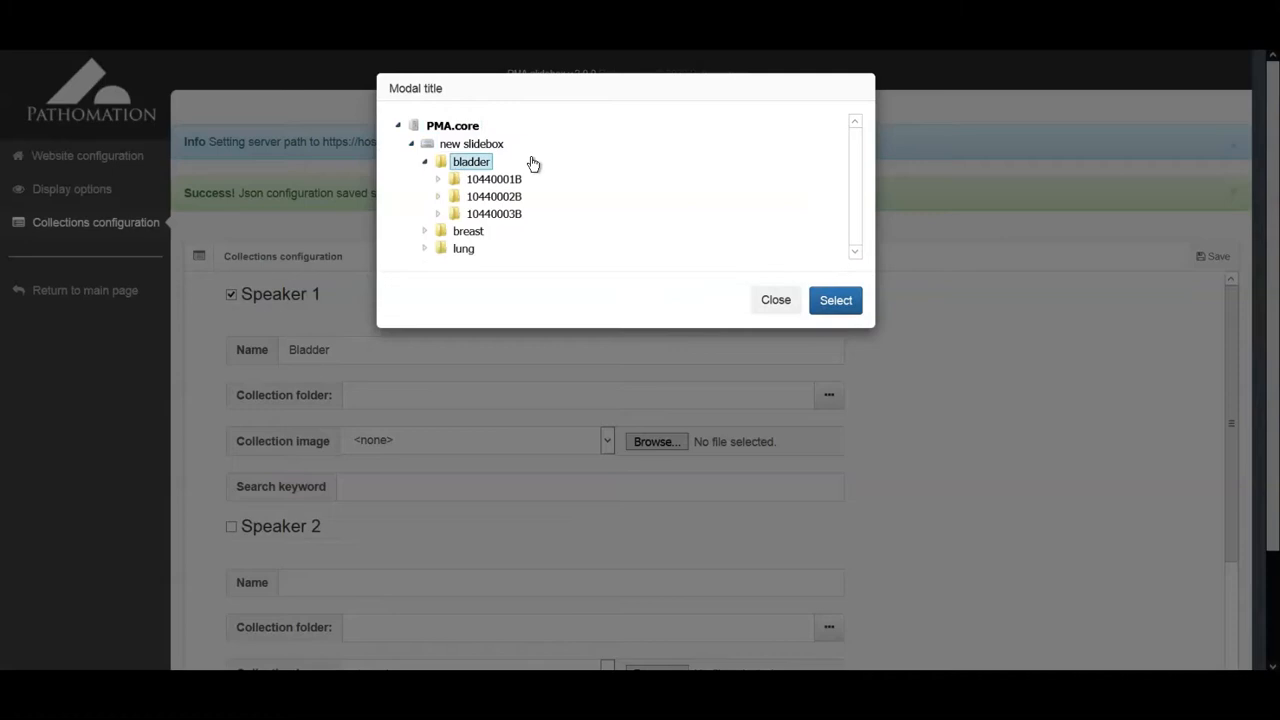
{"action": "left_click", "coordinate": [834, 301]}
Step: Set the Bladder collection image to img/Het sandbox logo.png
{"action": "scroll", "coordinate": [857, 376], "scroll_direction": "down", "scroll_amount": 1}
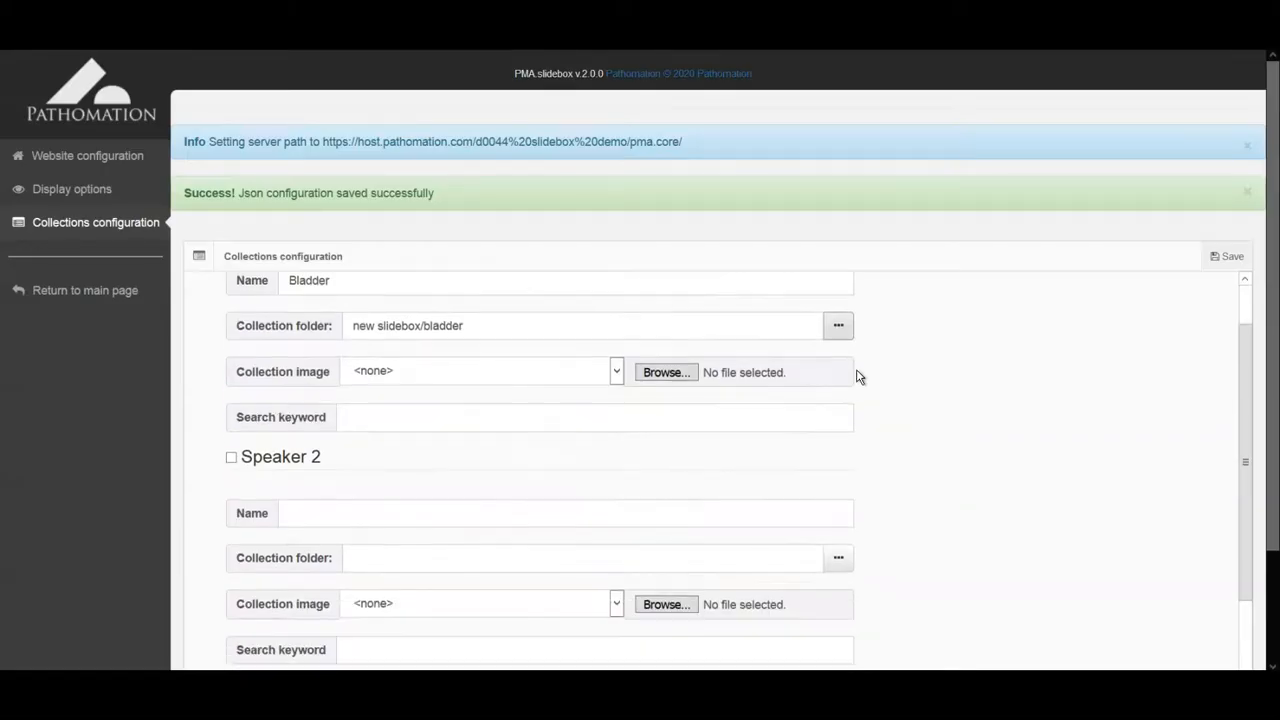
{"action": "left_click", "coordinate": [618, 370]}
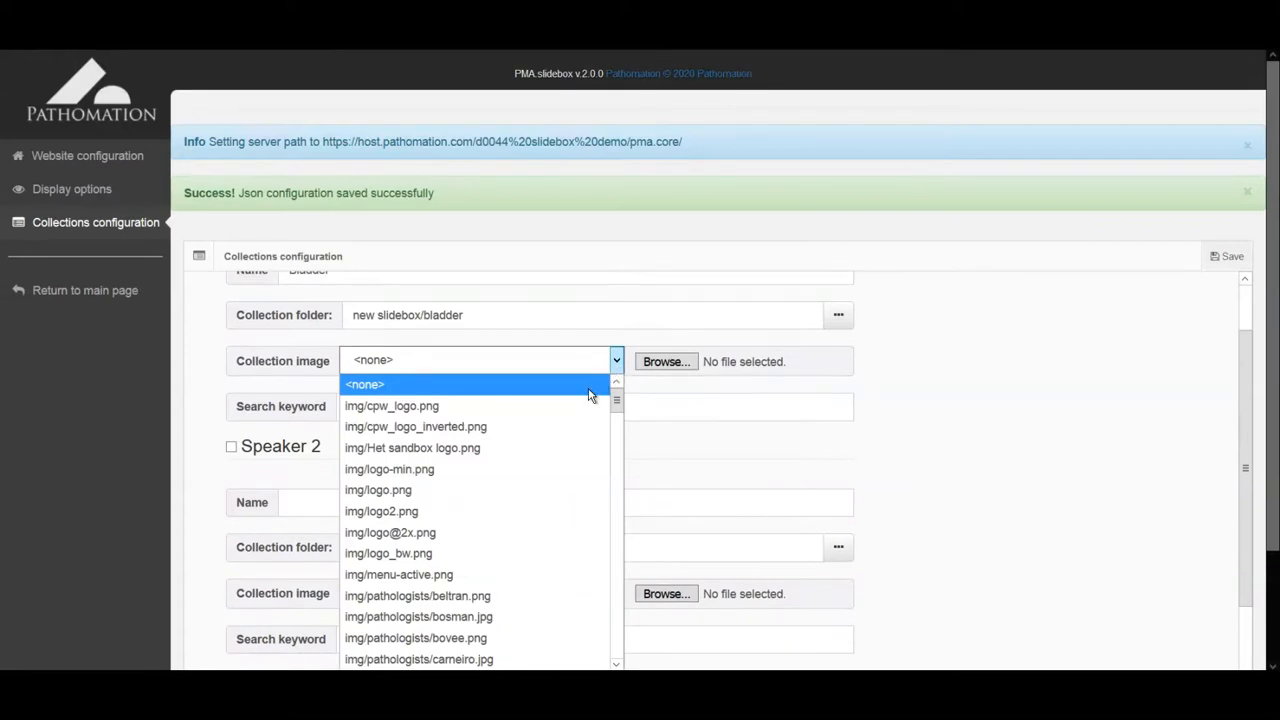
{"action": "left_click", "coordinate": [561, 448]}
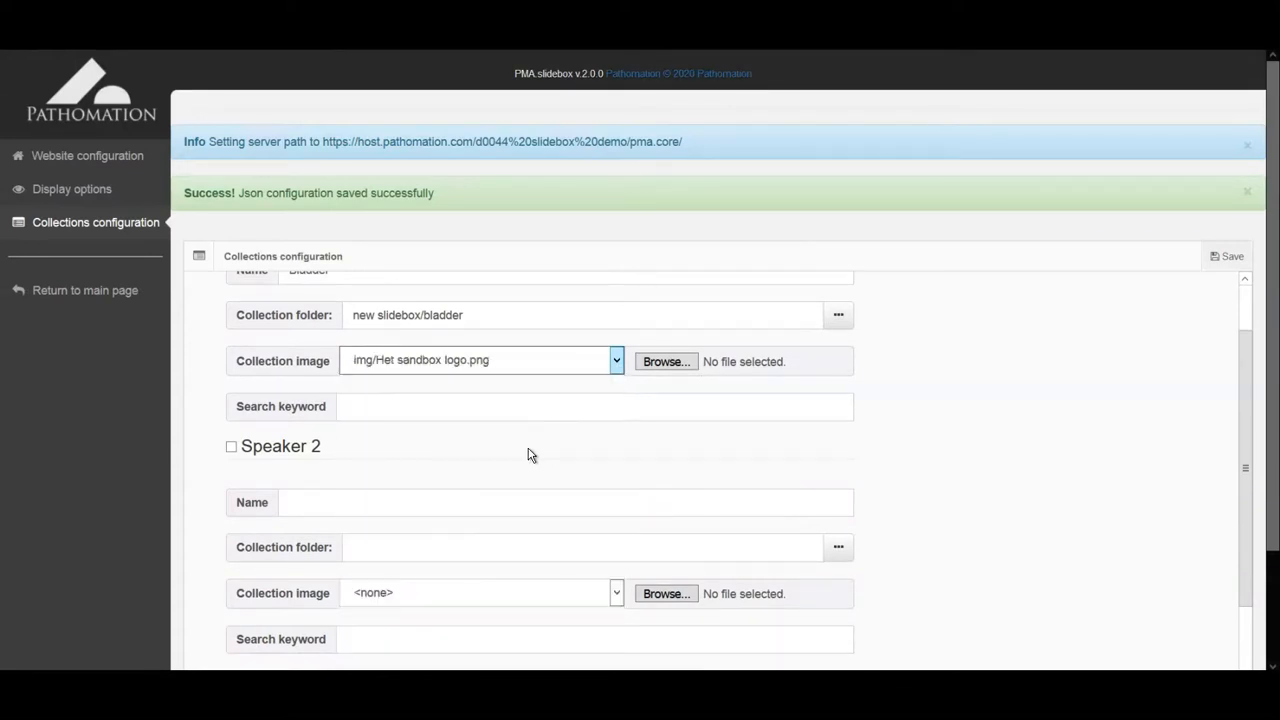
{"action": "scroll", "coordinate": [462, 443], "scroll_direction": "down", "scroll_amount": 1}
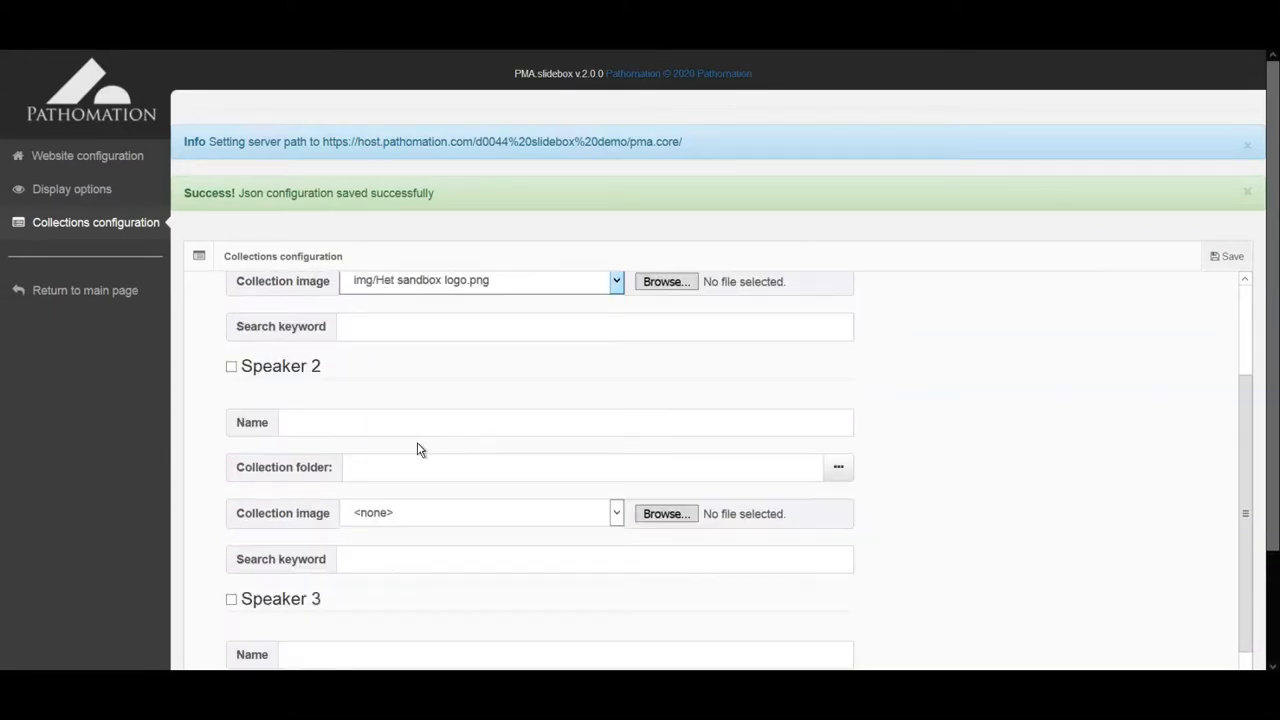
Step: Enable the second collection, name it breast, and link folder new slidebox/breast
{"action": "left_click", "coordinate": [231, 367]}
{"action": "left_click", "coordinate": [337, 426]}
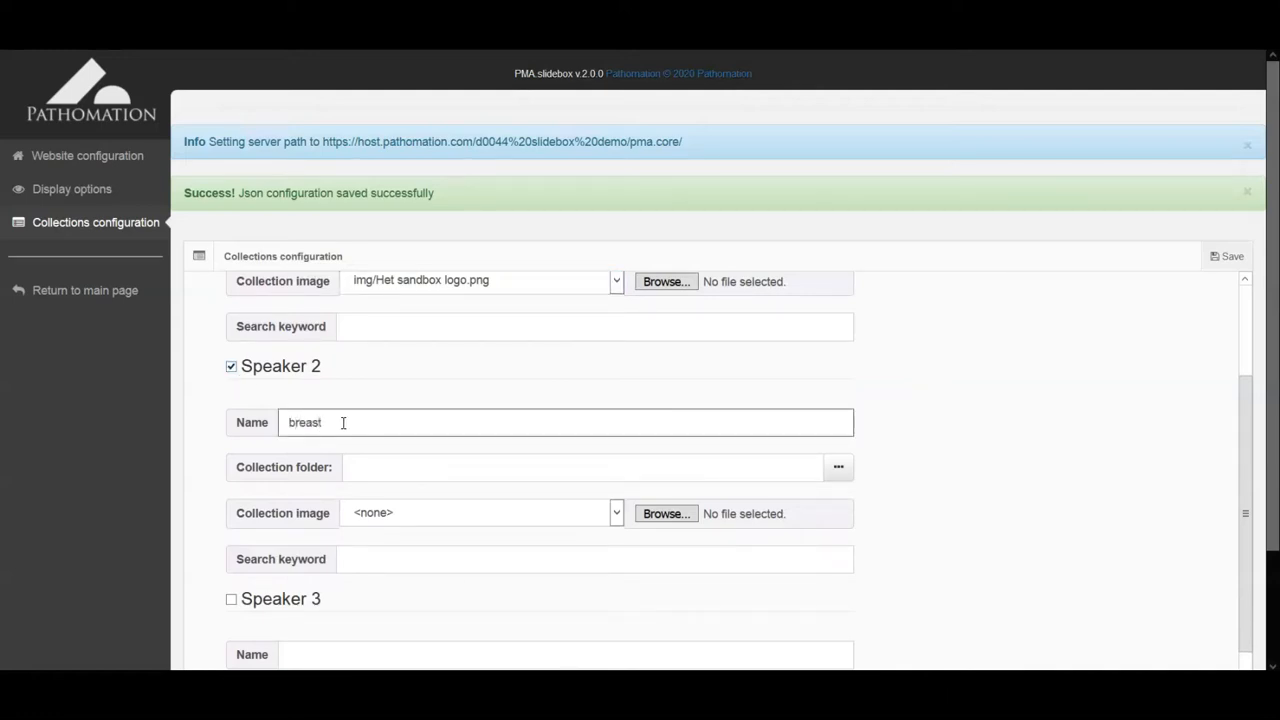
{"action": "left_click", "coordinate": [838, 467]}
{"action": "left_click", "coordinate": [398, 125]}
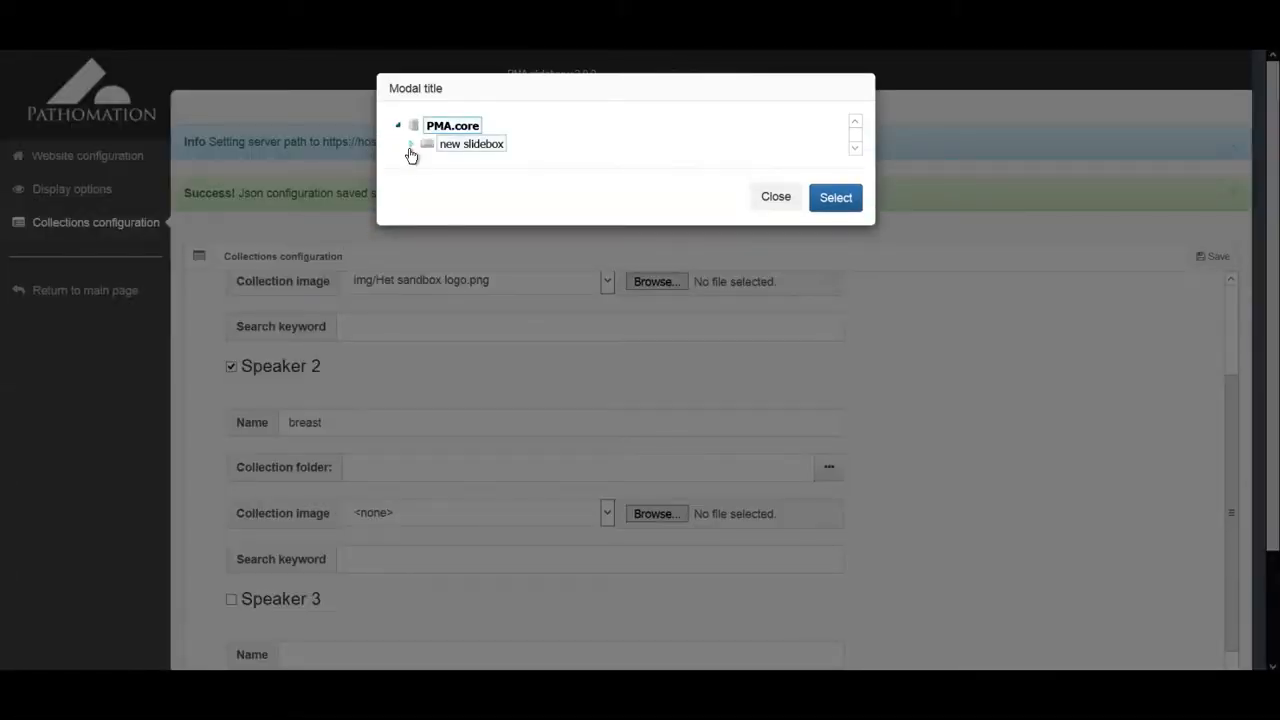
{"action": "left_click", "coordinate": [410, 147]}
{"action": "left_click", "coordinate": [458, 181]}
{"action": "left_click", "coordinate": [827, 306]}
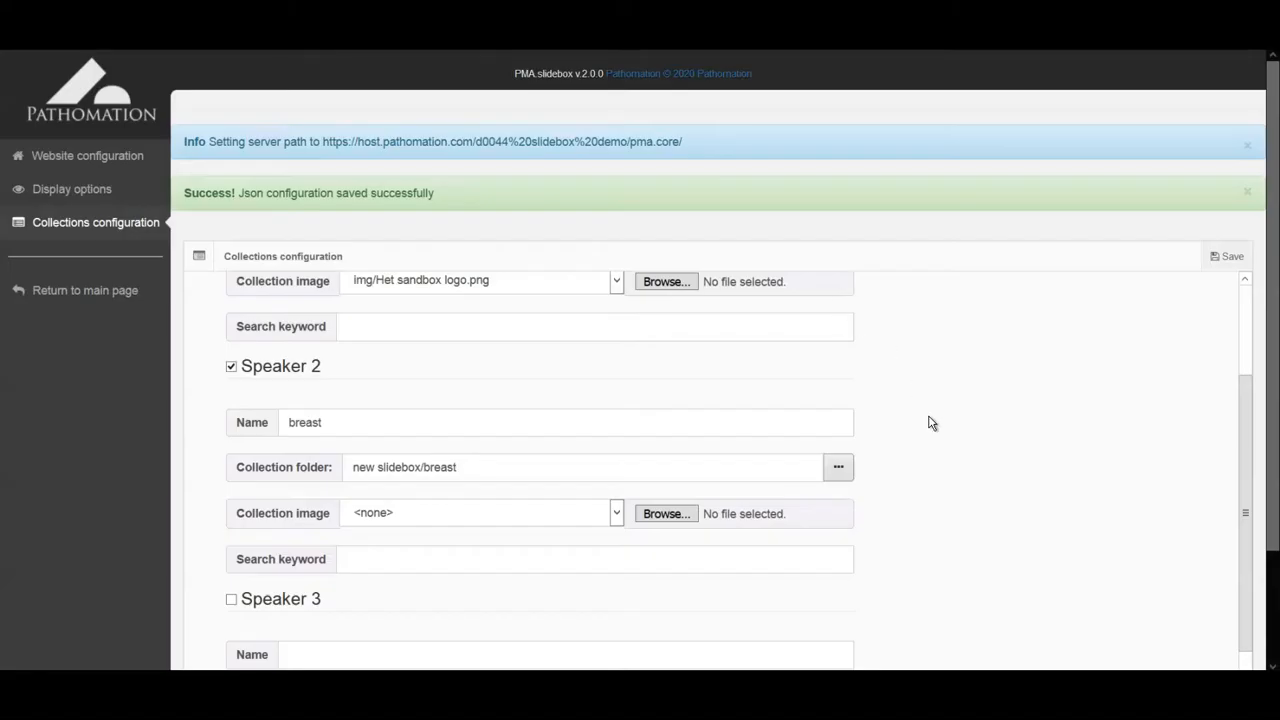
Step: Set the breast collection image to img/Het sandbox logo.png and enable the third collection
{"action": "scroll", "coordinate": [909, 441], "scroll_direction": "down", "scroll_amount": 1}
{"action": "left_click", "coordinate": [616, 433]}
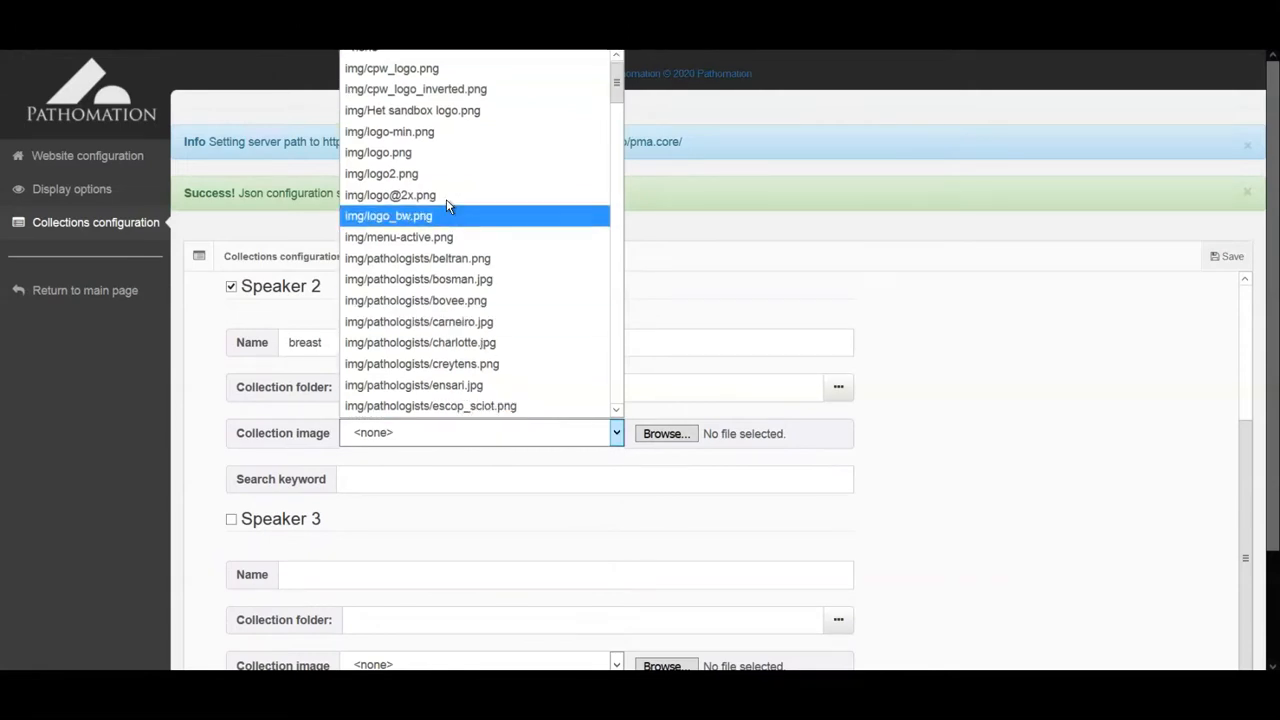
{"action": "left_click", "coordinate": [437, 112]}
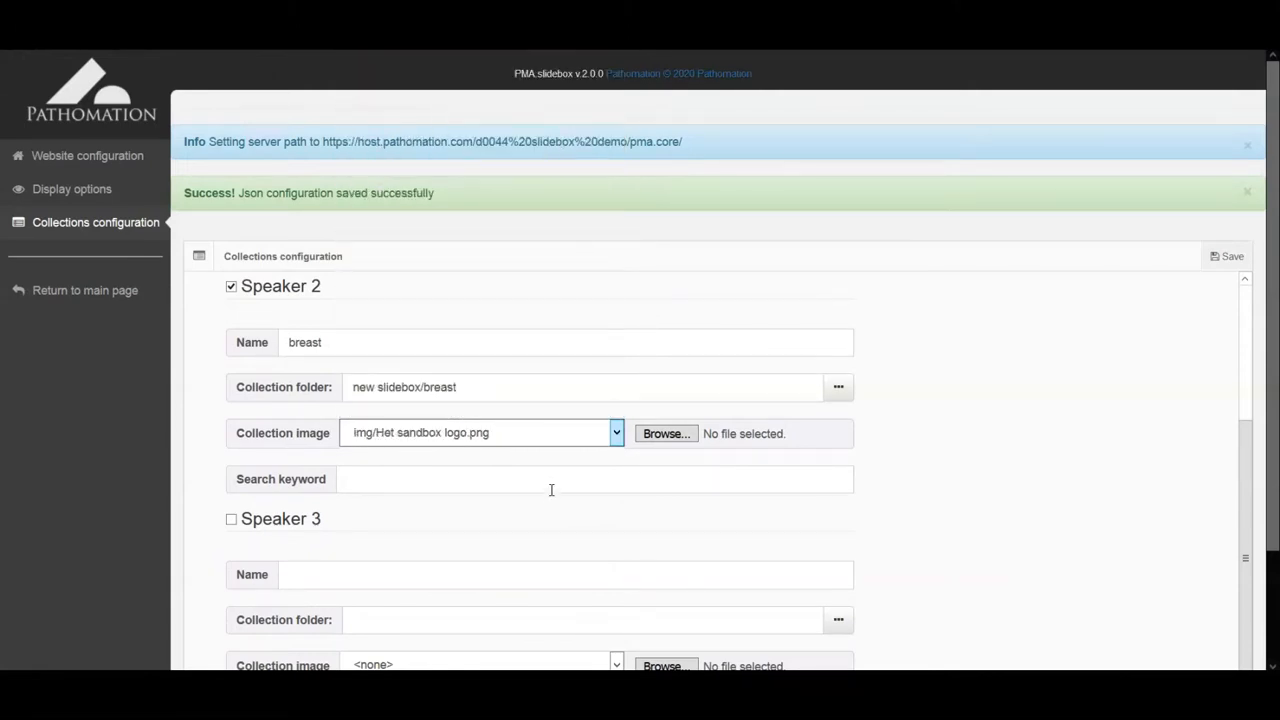
{"action": "scroll", "coordinate": [552, 498], "scroll_direction": "down", "scroll_amount": 1}
{"action": "left_click", "coordinate": [231, 439]}
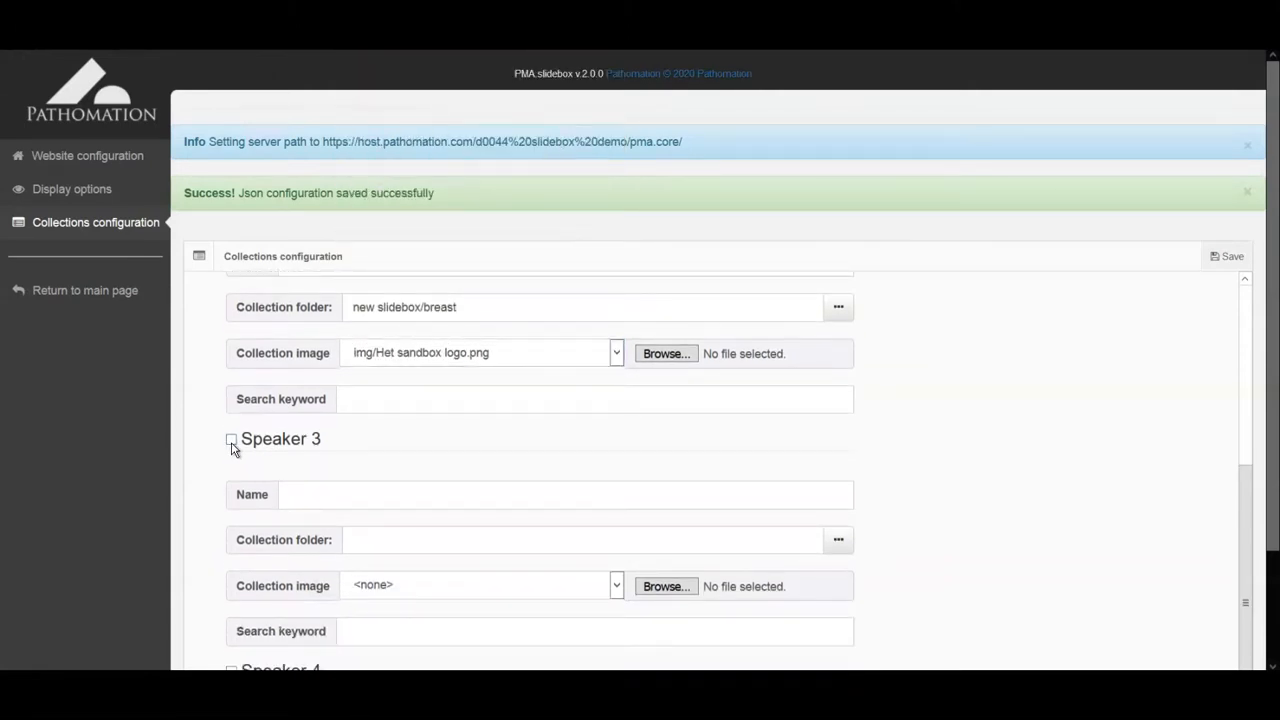
Step: Name the third collection 'lung' and set its folder to new slidebox/lung
{"action": "left_click", "coordinate": [324, 495]}
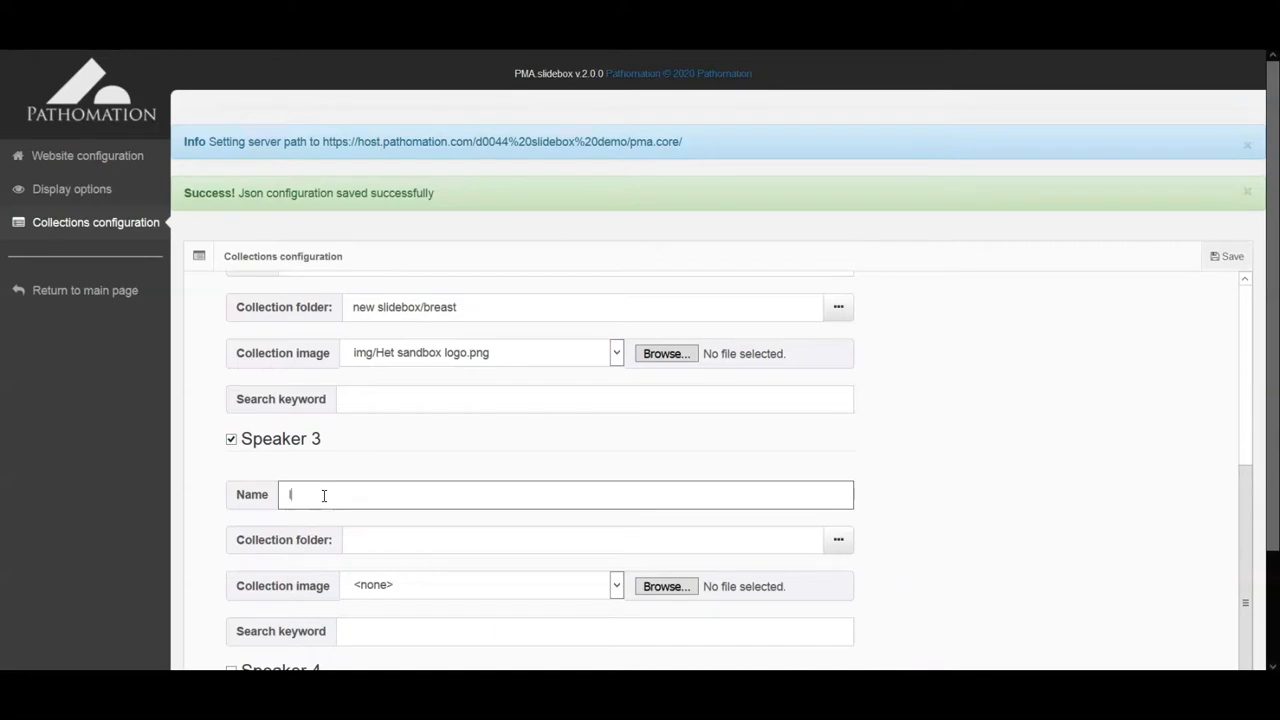
{"action": "left_click", "coordinate": [834, 540]}
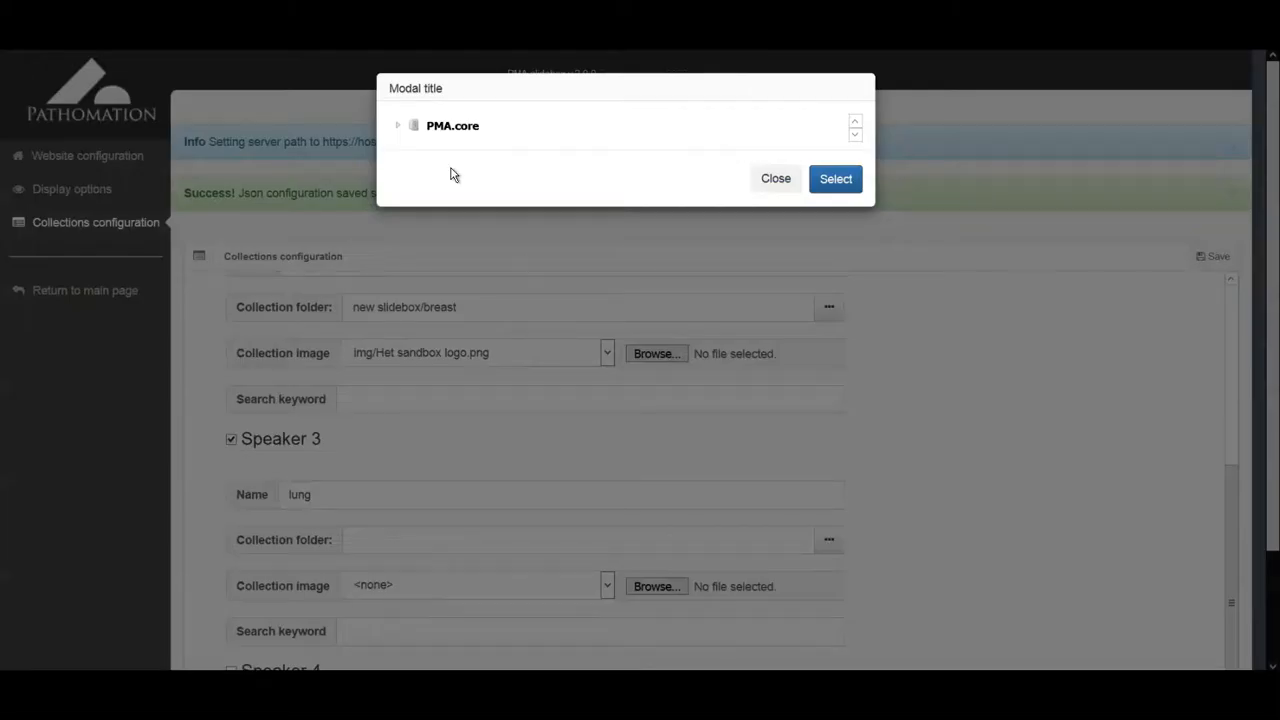
{"action": "left_click", "coordinate": [392, 125]}
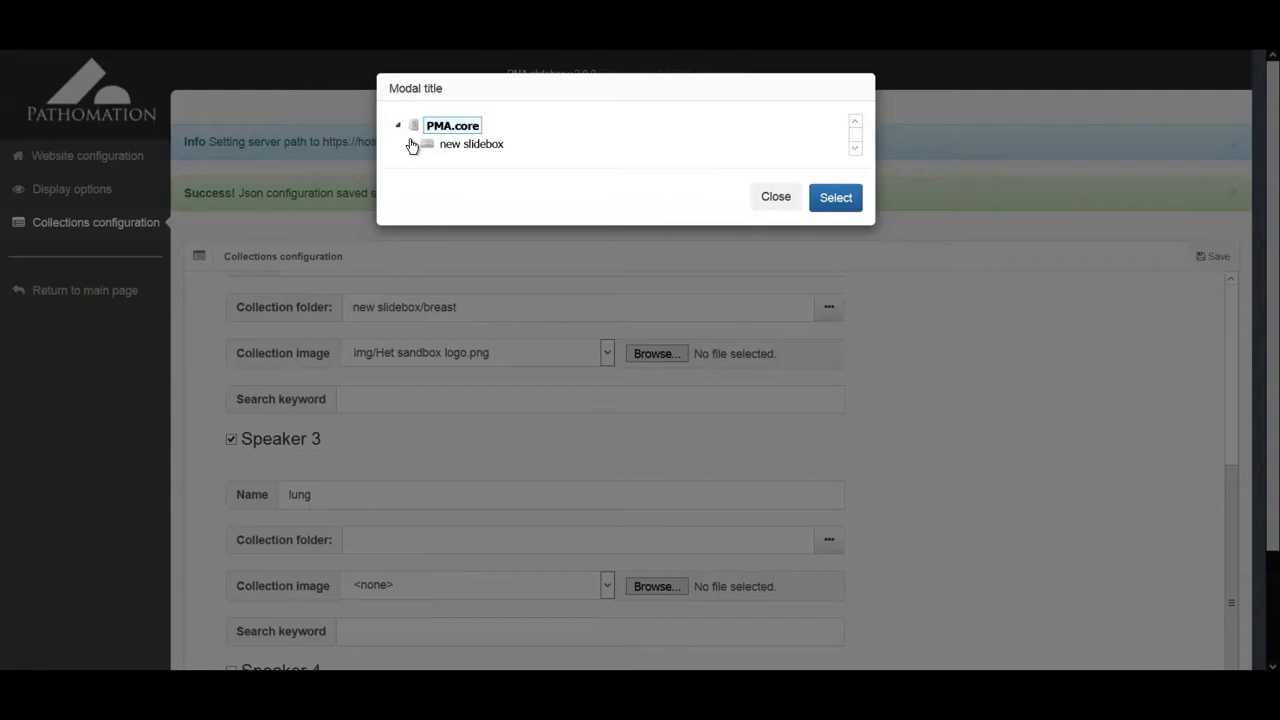
{"action": "left_click", "coordinate": [412, 146]}
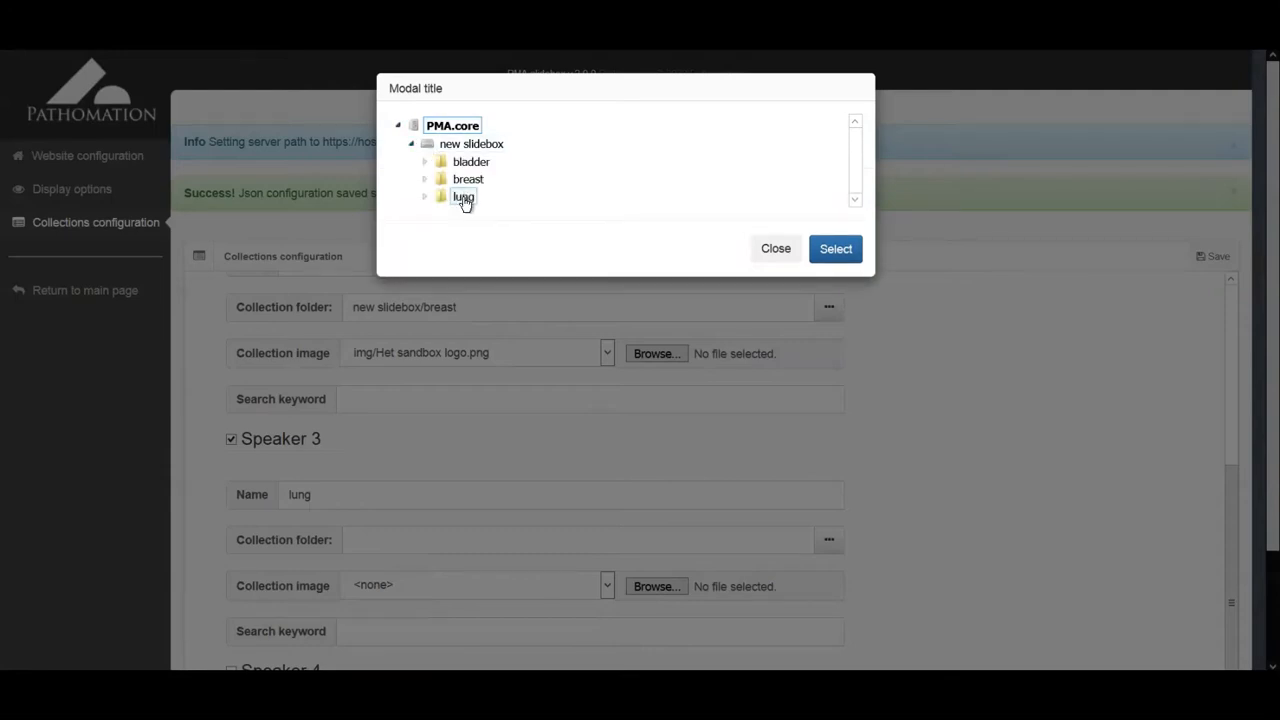
{"action": "double_click", "coordinate": [463, 196]}
{"action": "left_click", "coordinate": [860, 302]}
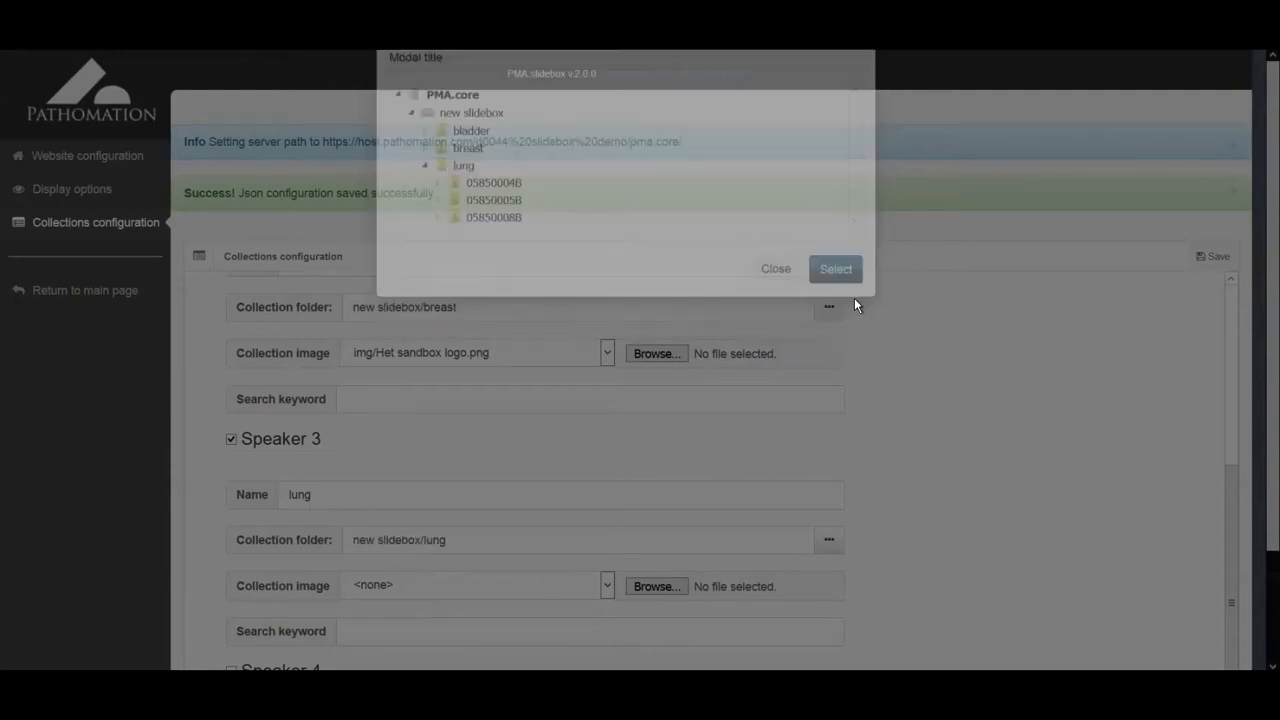
Step: Choose a collection image for the lung collection
{"action": "scroll", "coordinate": [938, 461], "scroll_direction": "down", "scroll_amount": 1}
{"action": "scroll", "coordinate": [938, 461], "scroll_direction": "down", "scroll_amount": 1}
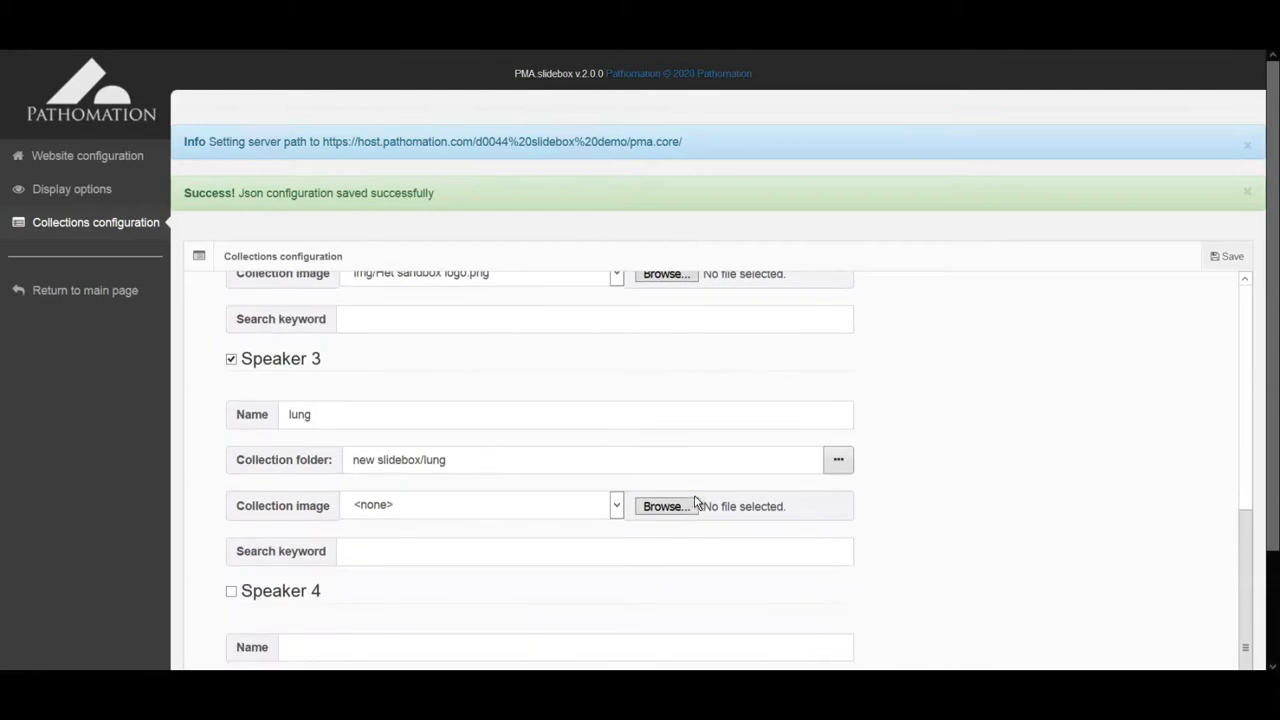
{"action": "left_click", "coordinate": [617, 507]}
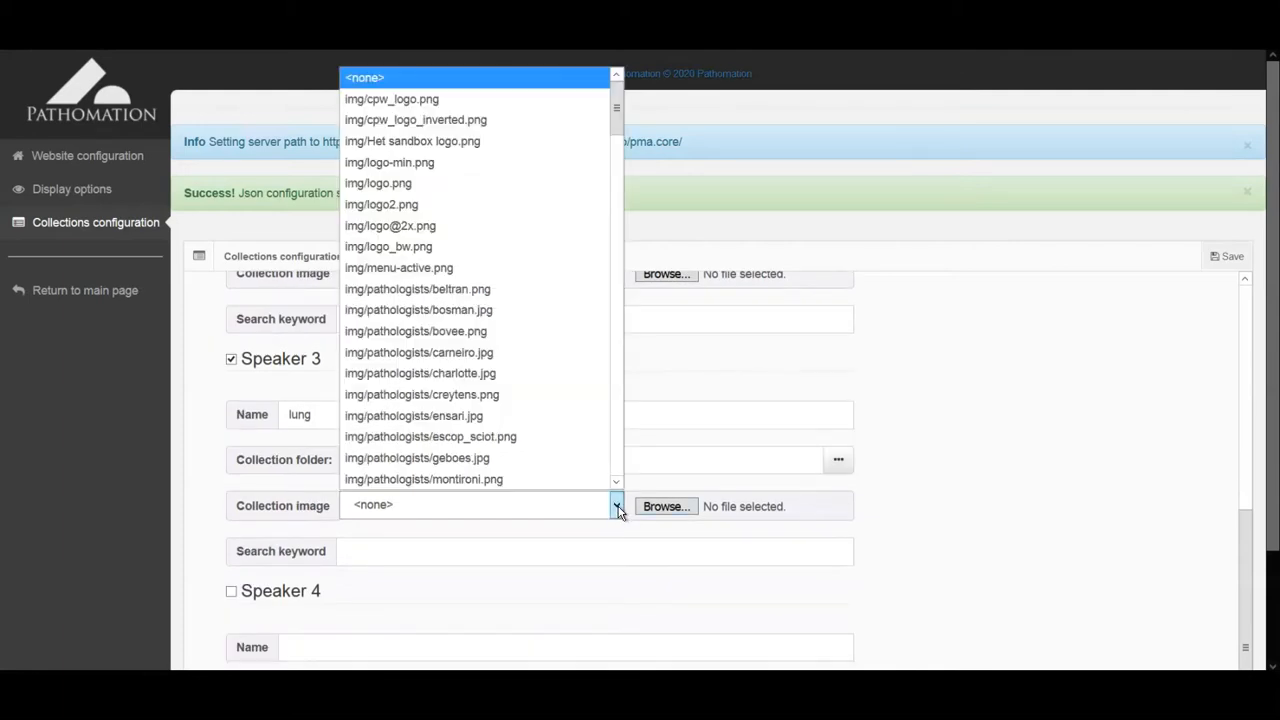
{"action": "left_click", "coordinate": [450, 141]}
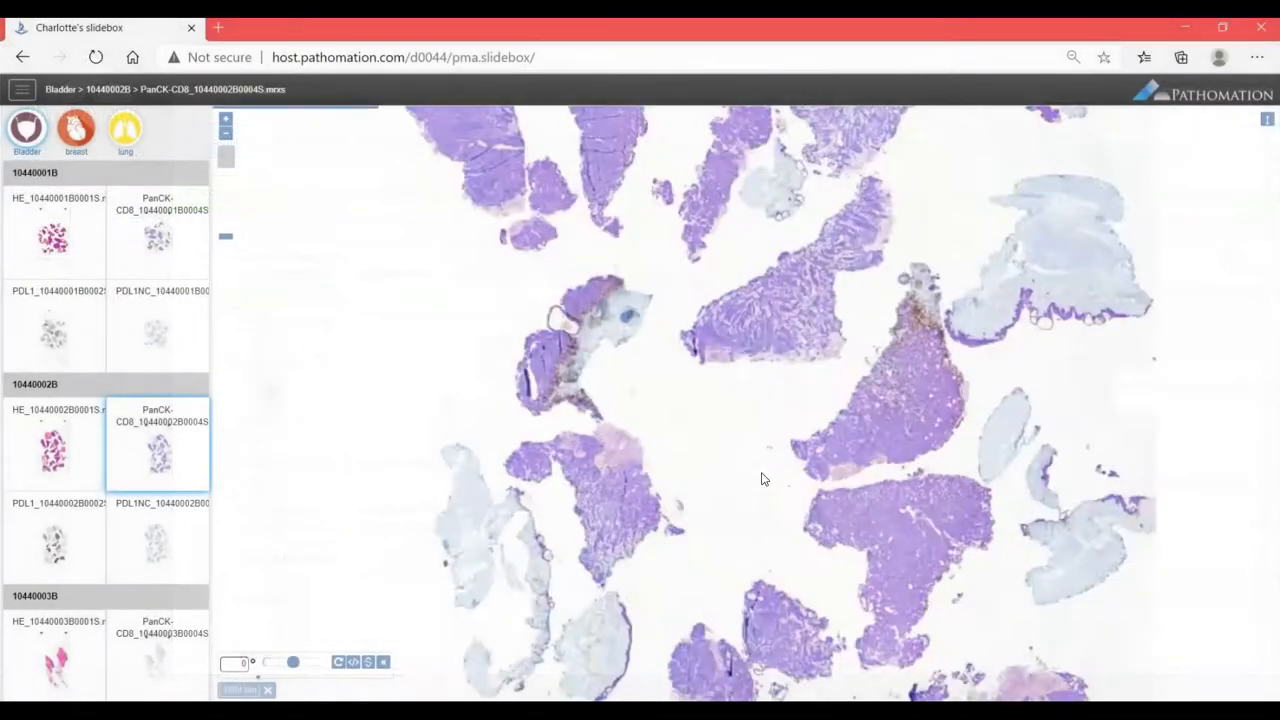
Step: Pan the slide to another tissue area and rotate the view by about -121°
{"action": "scroll", "coordinate": [760, 478], "scroll_direction": "up", "scroll_amount": 3}
{"action": "left_click_drag", "start_coordinate": [760, 477], "coordinate": [643, 472]}
{"action": "left_click_drag", "start_coordinate": [725, 243], "coordinate": [612, 614]}
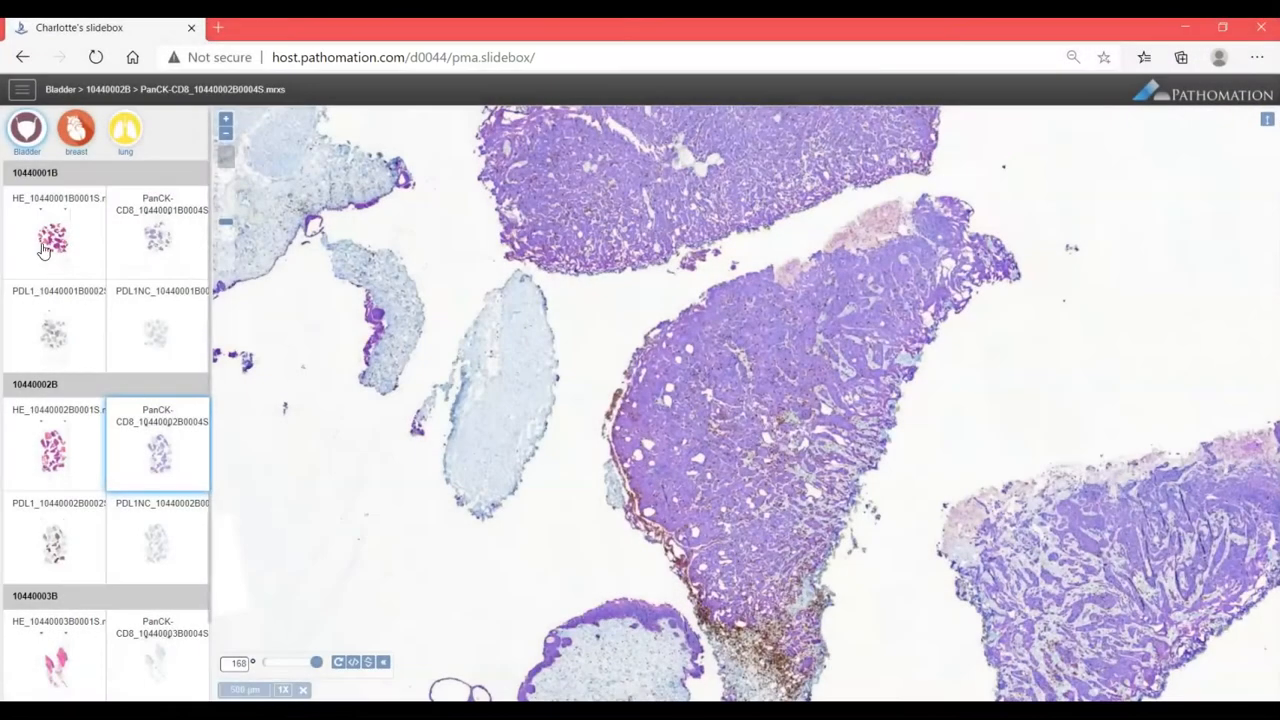
Step: Open bladder slide HE_10440001B0001S and zoom in on it
{"action": "left_click", "coordinate": [44, 243]}
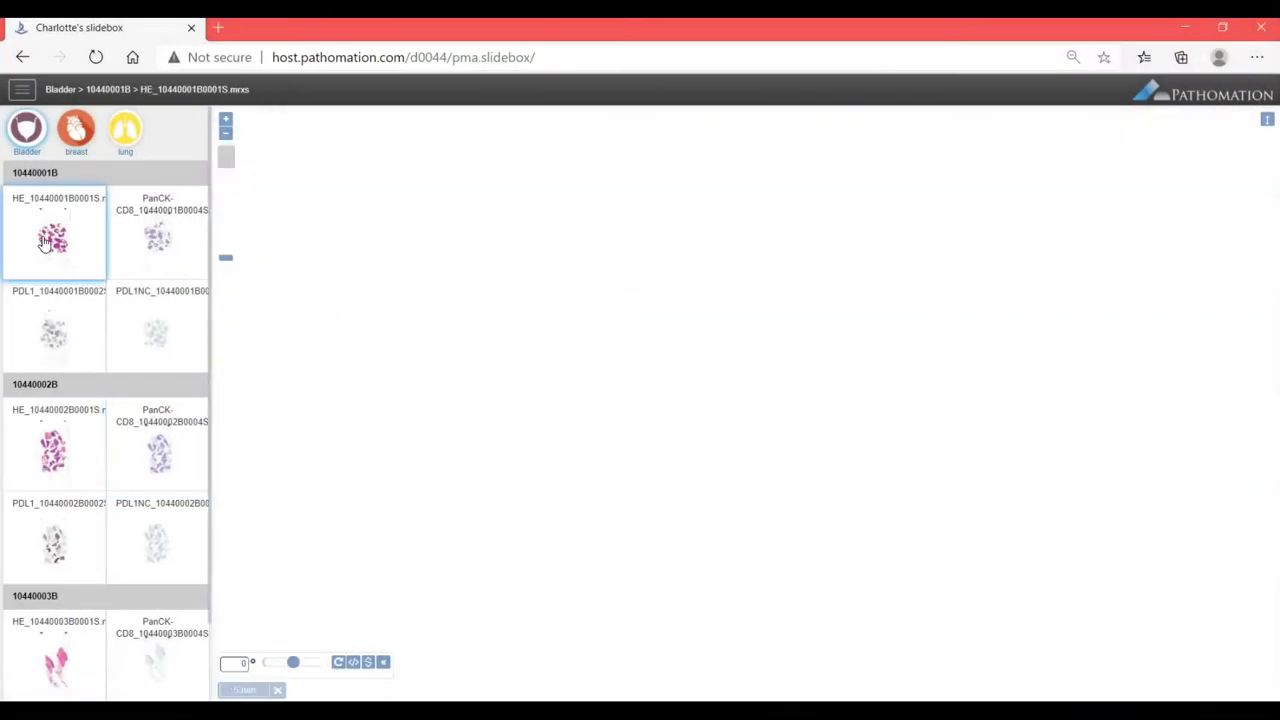
{"action": "scroll", "coordinate": [762, 390], "scroll_direction": "up", "scroll_amount": 3}
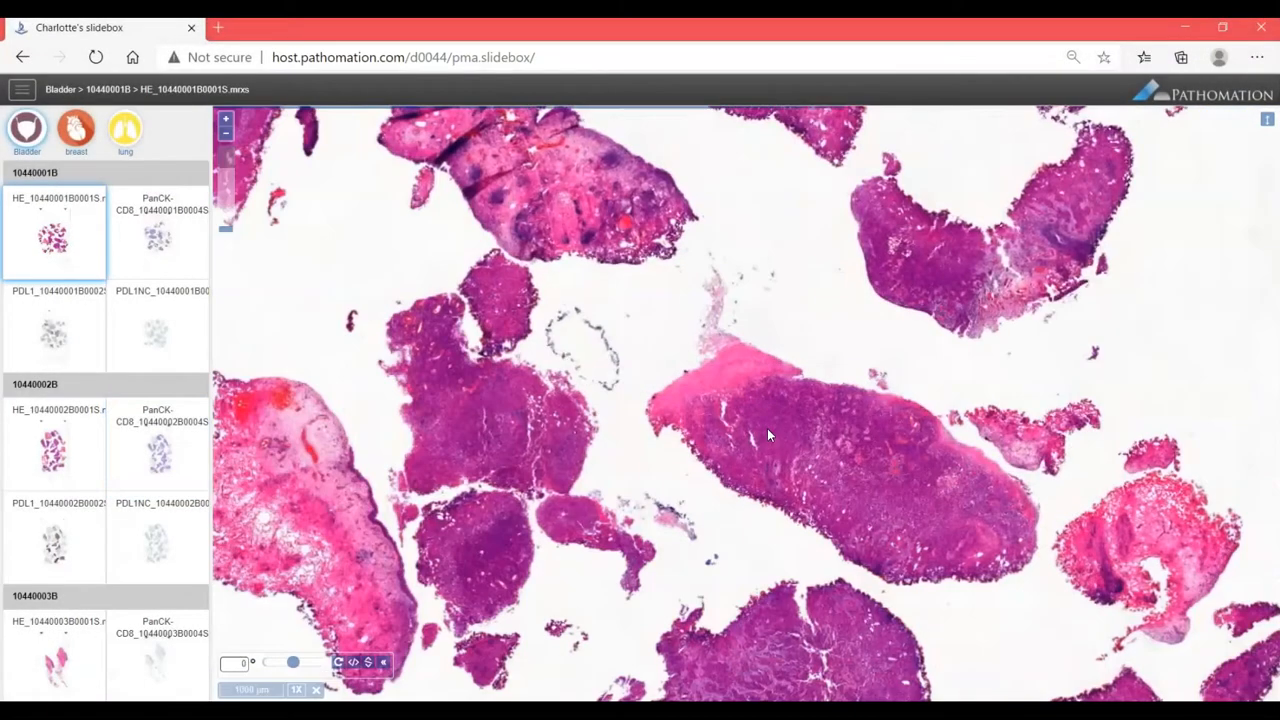
{"action": "scroll", "coordinate": [767, 435], "scroll_direction": "up", "scroll_amount": 3}
{"action": "scroll", "coordinate": [767, 428], "scroll_direction": "up", "scroll_amount": 2}
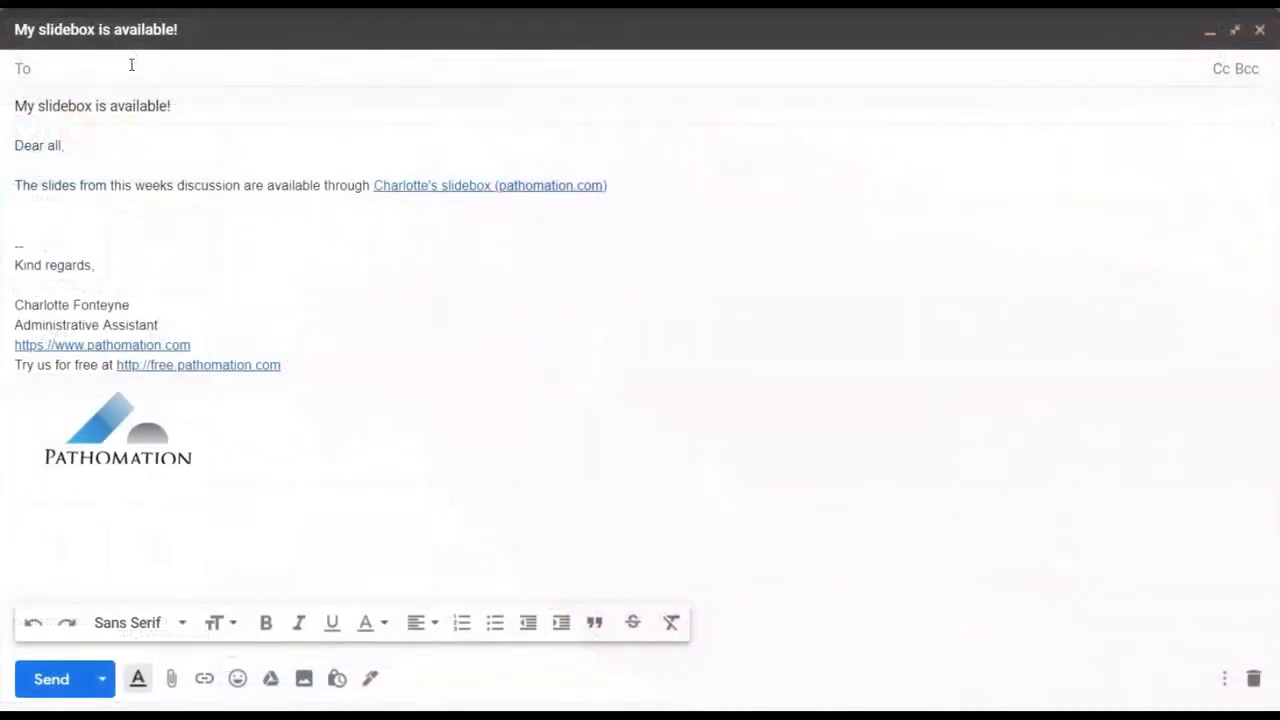